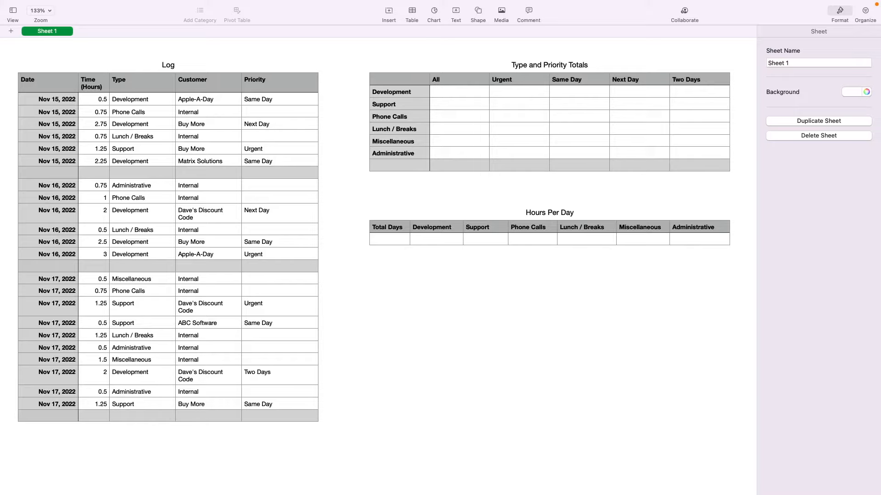
- Look through the pop-up choices of the Priority, Customer and Type cells in the Log table's first entry
click(282, 99)
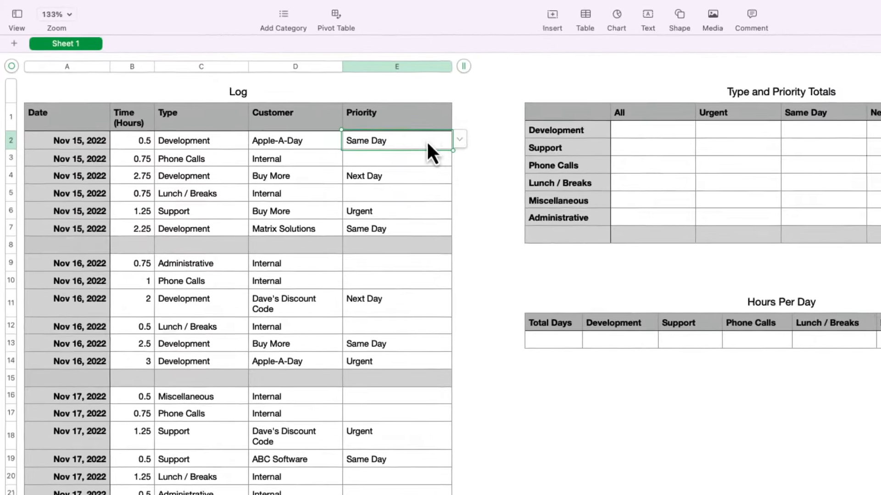
click(460, 140)
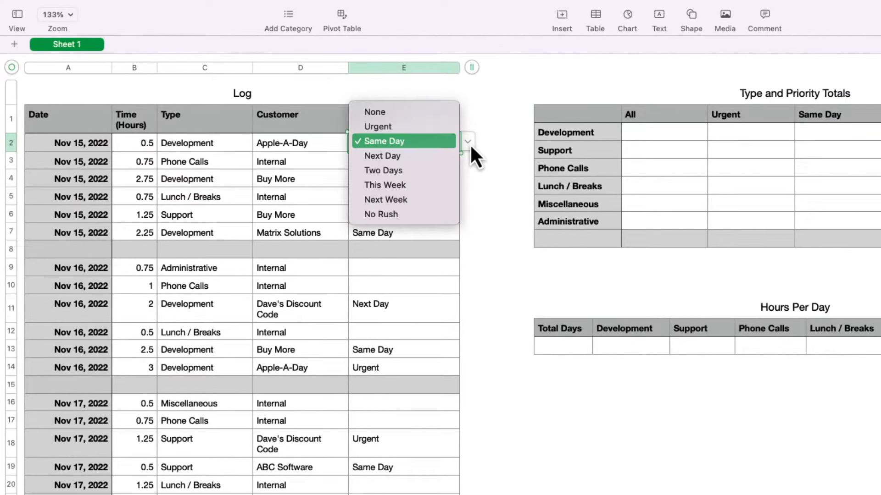
click(398, 144)
click(343, 150)
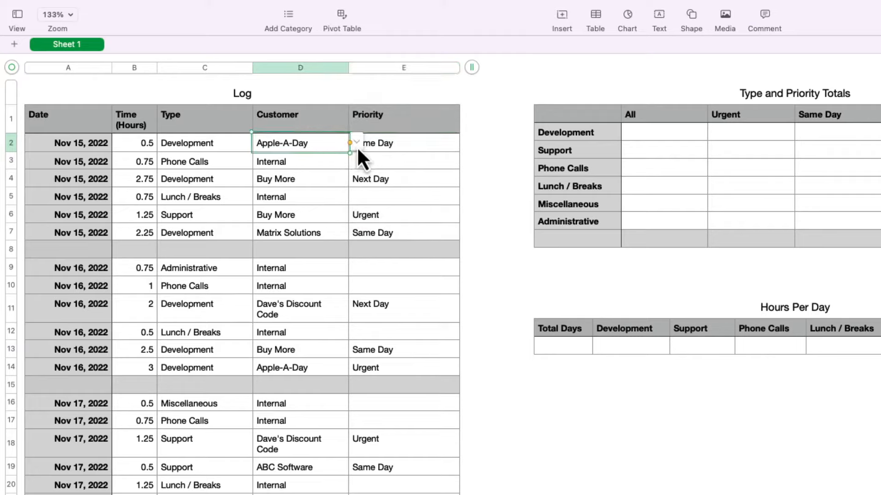
click(359, 142)
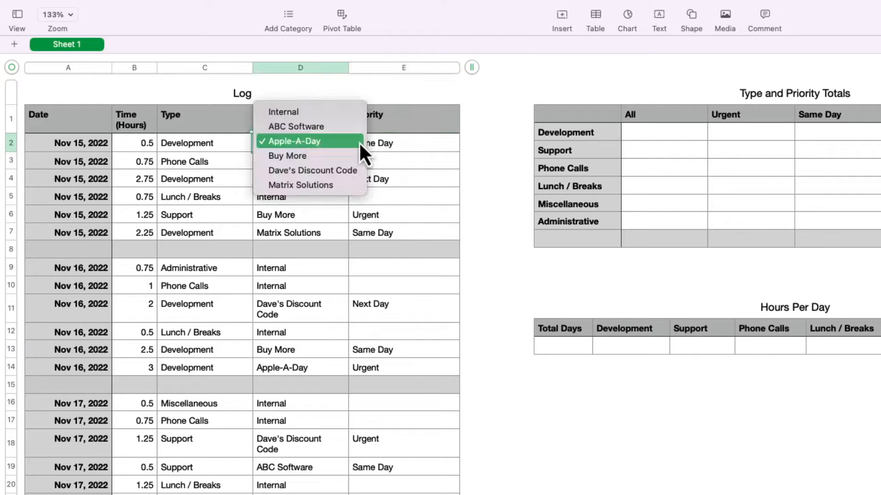
click(230, 145)
click(260, 143)
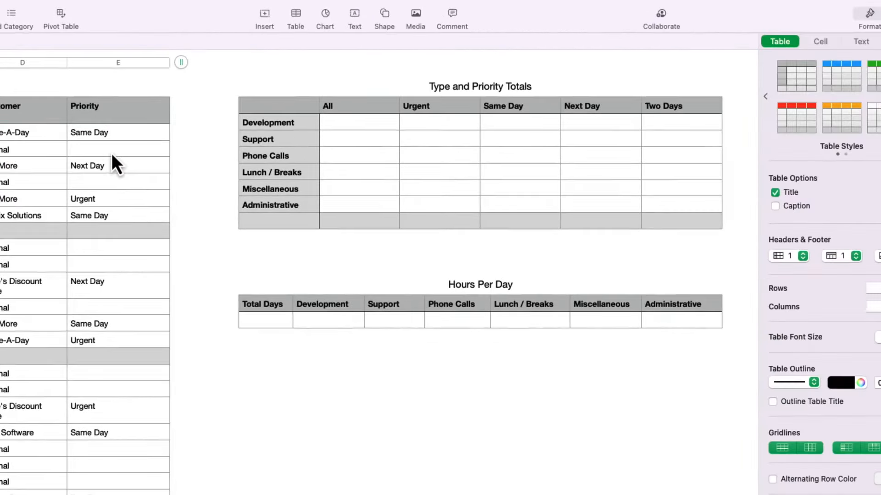
- Examine the Pop-Up Menu data format of the first entry's Priority cell, including its Start with Blank option
click(90, 133)
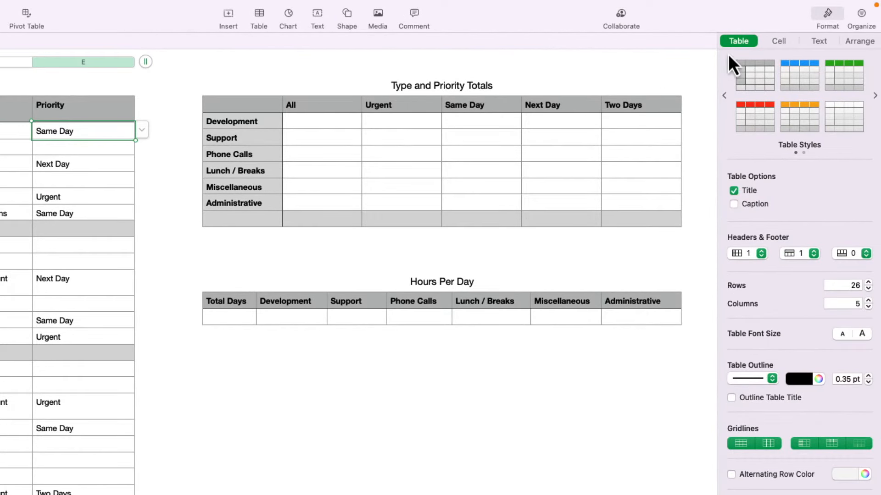
click(780, 41)
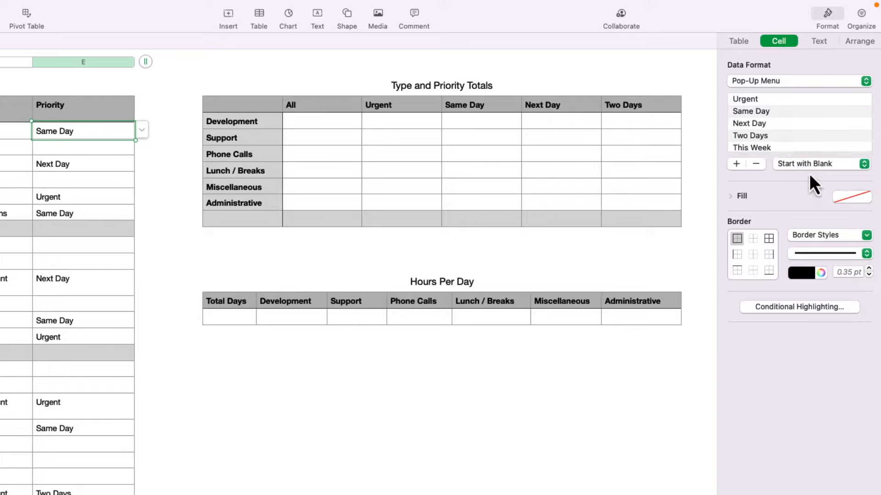
click(844, 165)
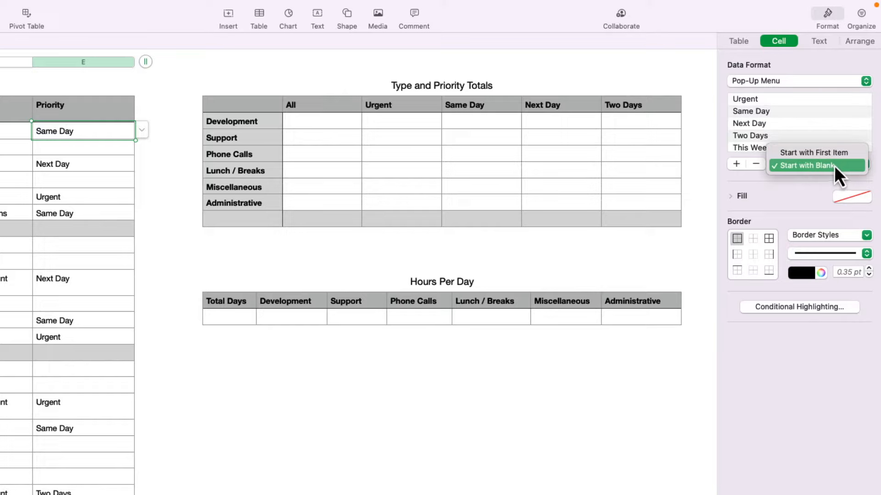
click(835, 166)
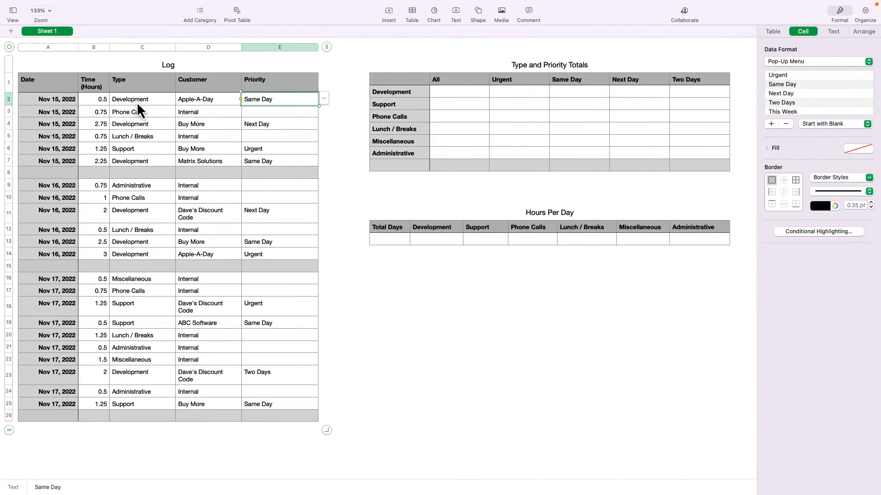
click(135, 100)
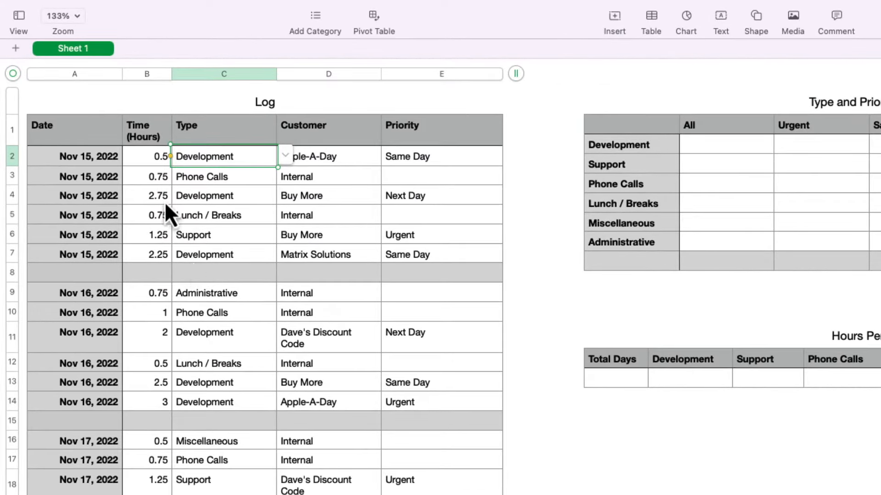
- Total the Nov 15 hours in Log cell B8 with a SUM formula over B2:B7
click(155, 271)
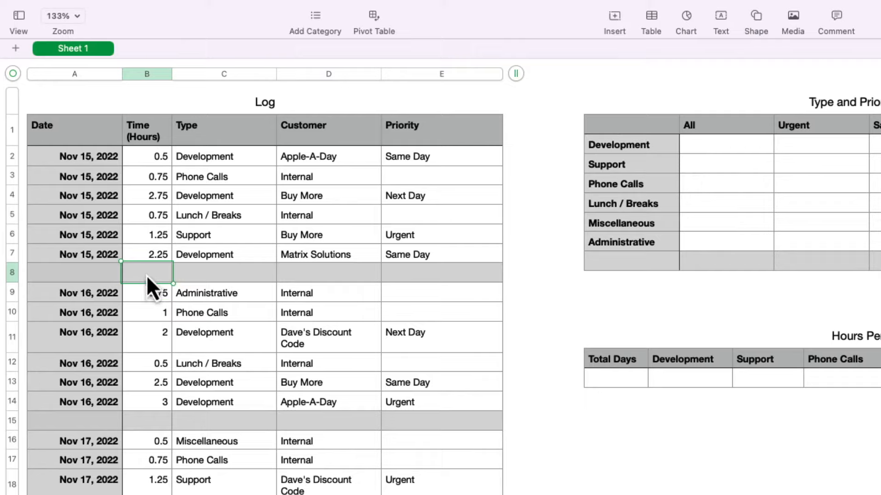
click(615, 20)
click(622, 38)
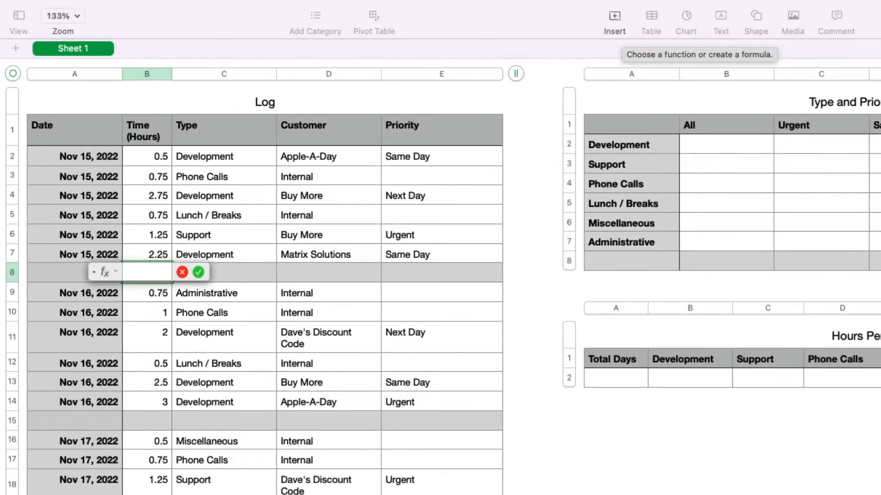
text(SUM)
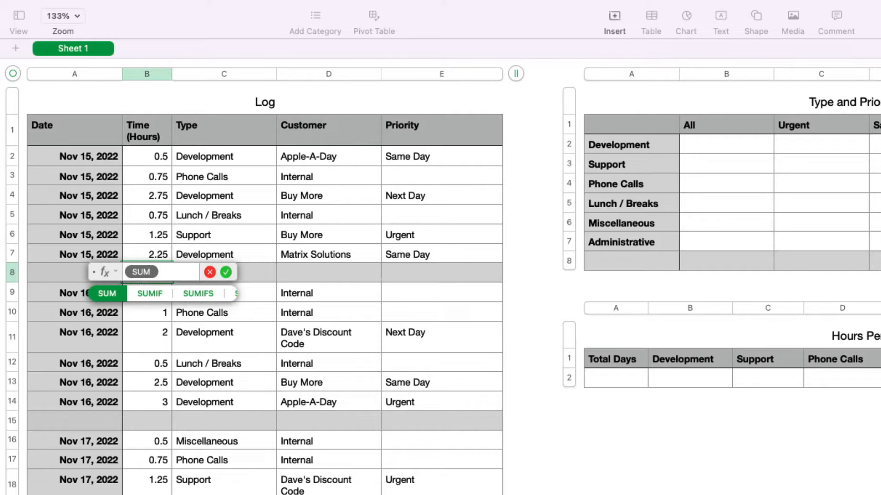
key(Return)
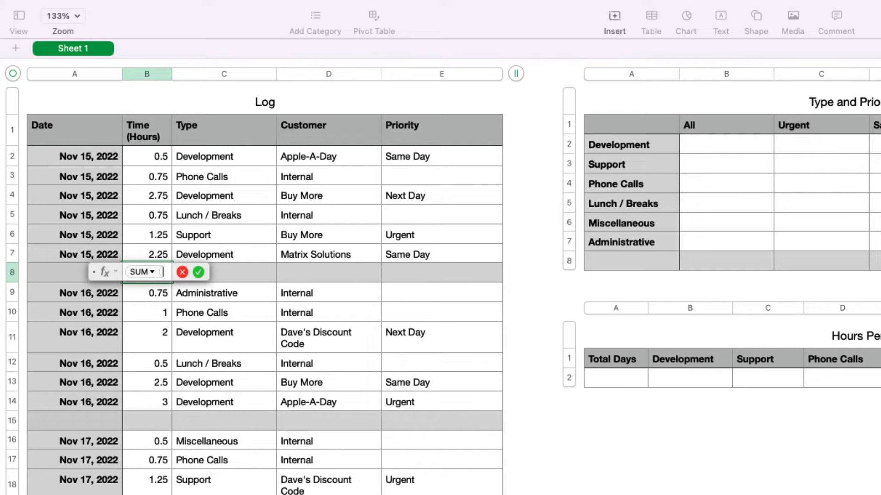
click(153, 158)
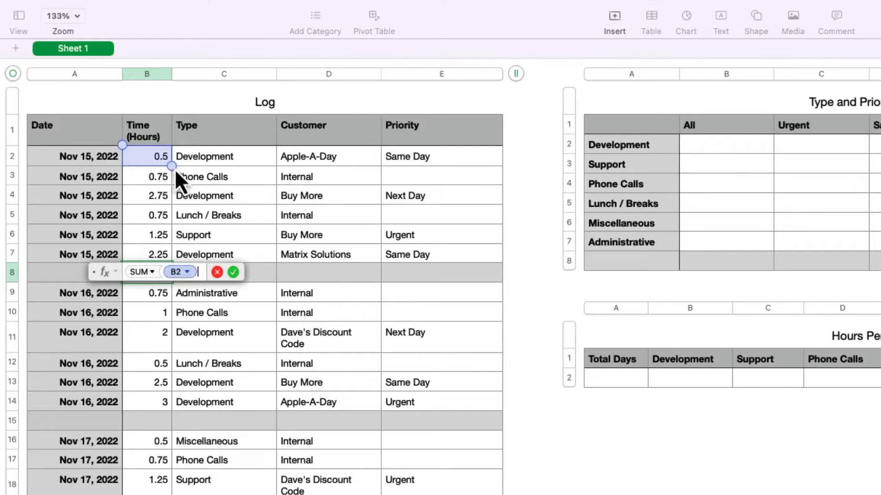
drag(172, 167, 167, 254)
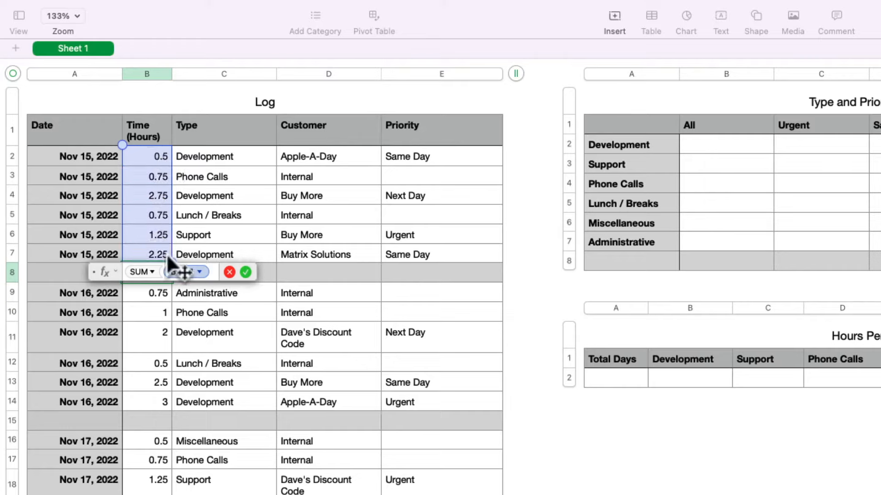
click(246, 273)
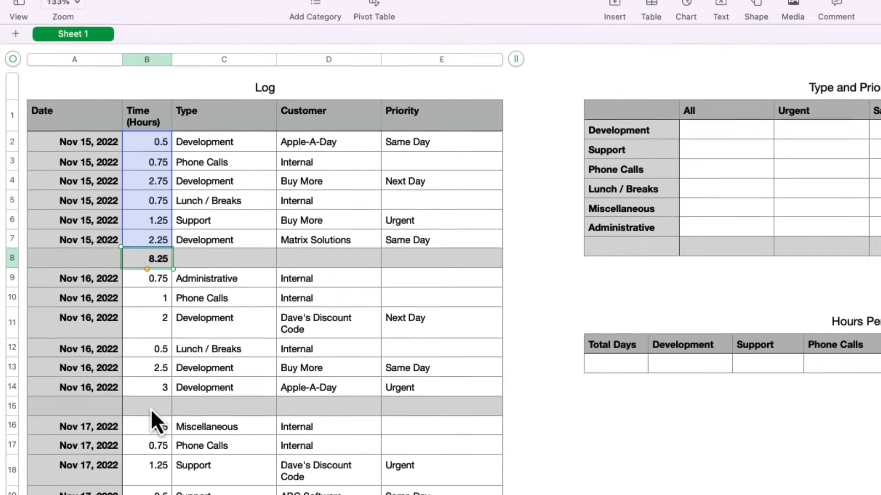
- Total the Nov 16 hours in Log cell B15 with a SUM formula over B9:B14
click(150, 409)
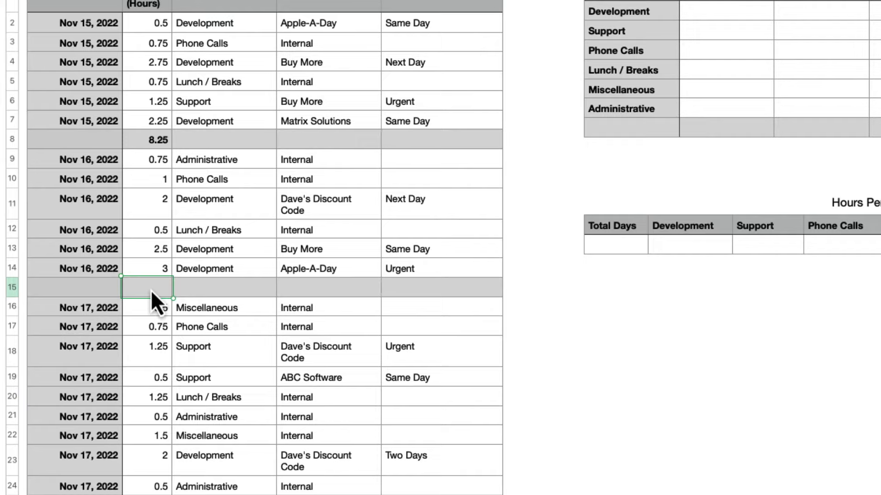
text(=)
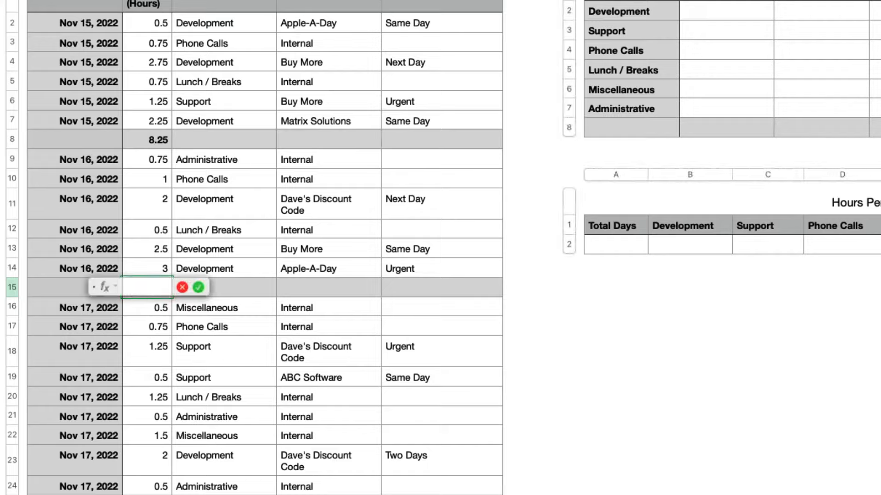
text(SUM)
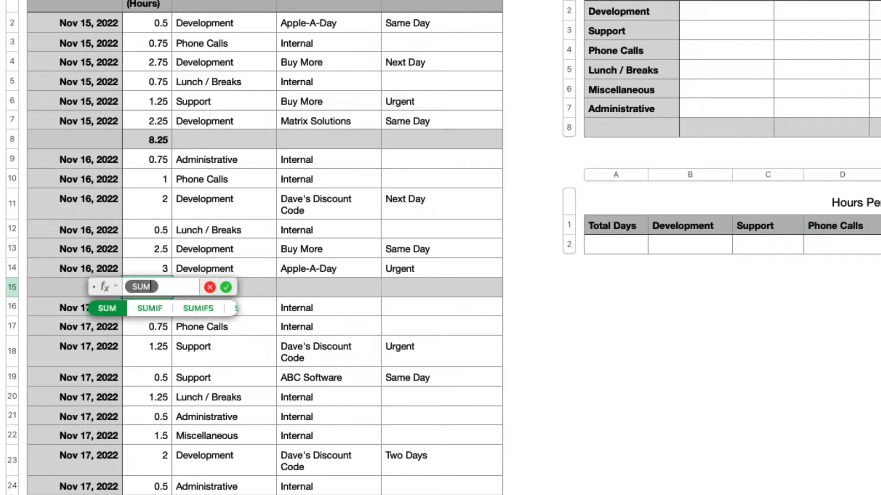
key(Return)
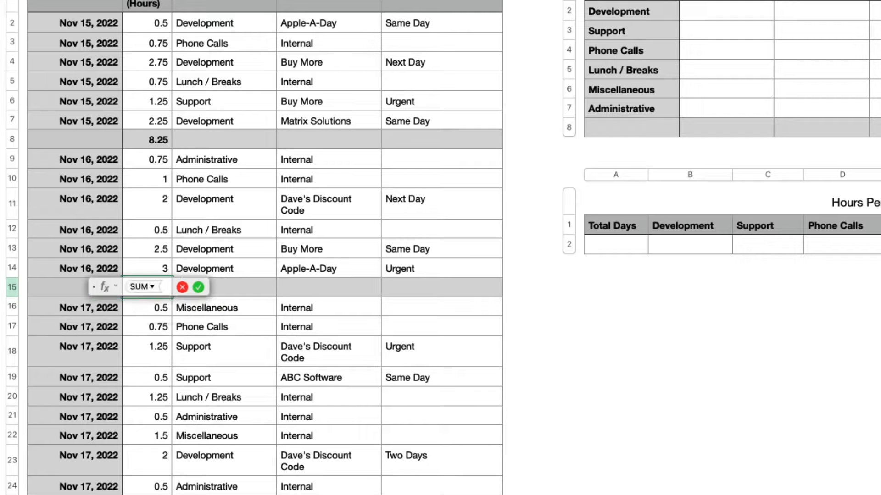
click(155, 159)
drag(171, 168, 162, 272)
key(Return)
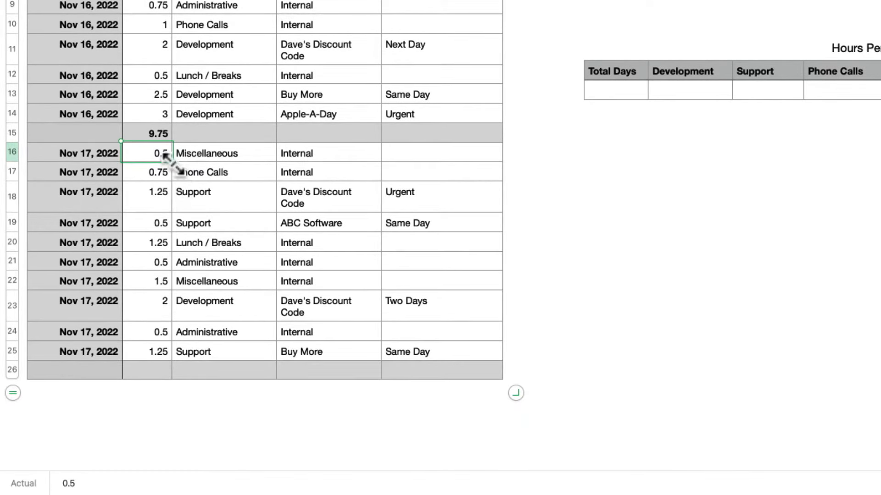
- Place the quick-calculation SUM of the Nov 17 hours, B16:B25, in Log cell B26 and check its formula
drag(172, 163, 149, 353)
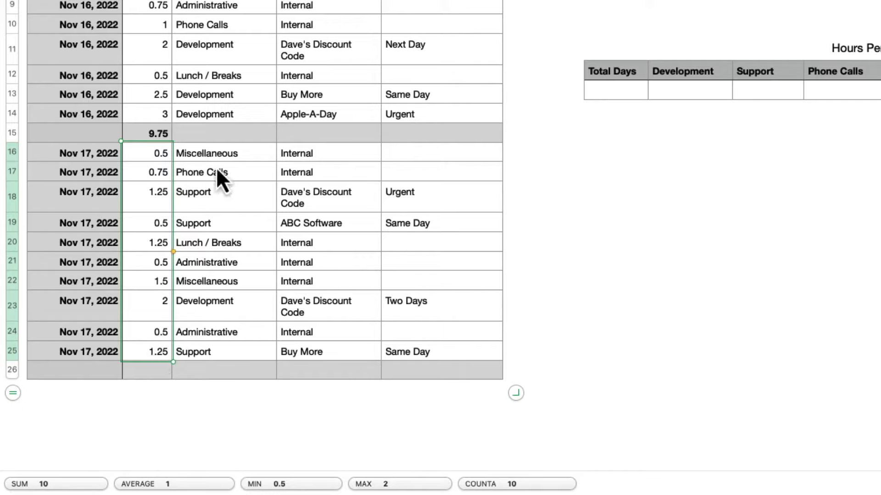
click(201, 172)
click(146, 155)
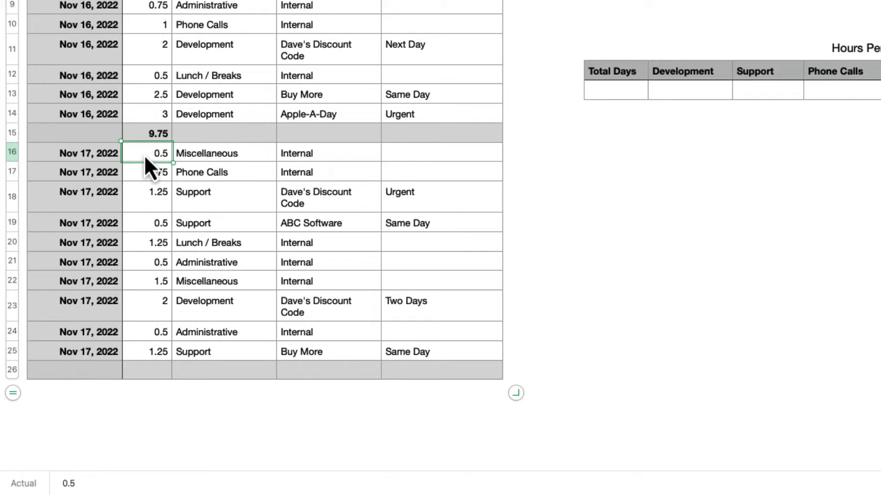
shift+click(152, 355)
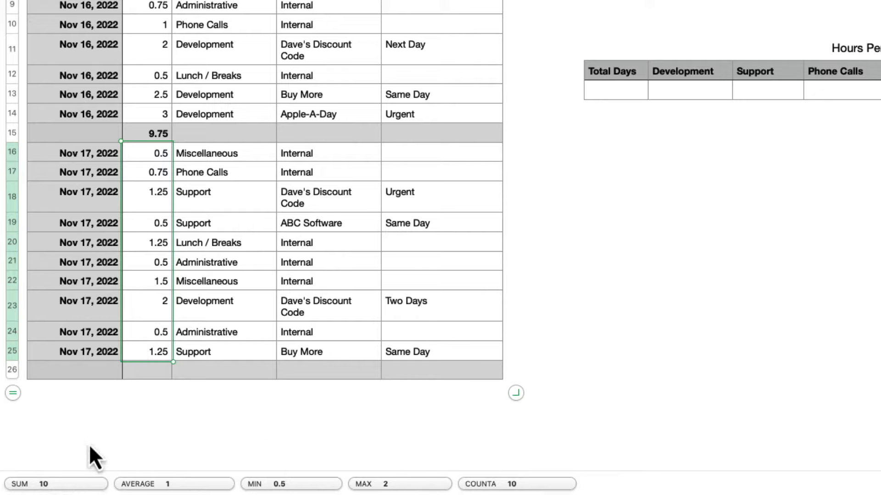
drag(45, 489, 155, 374)
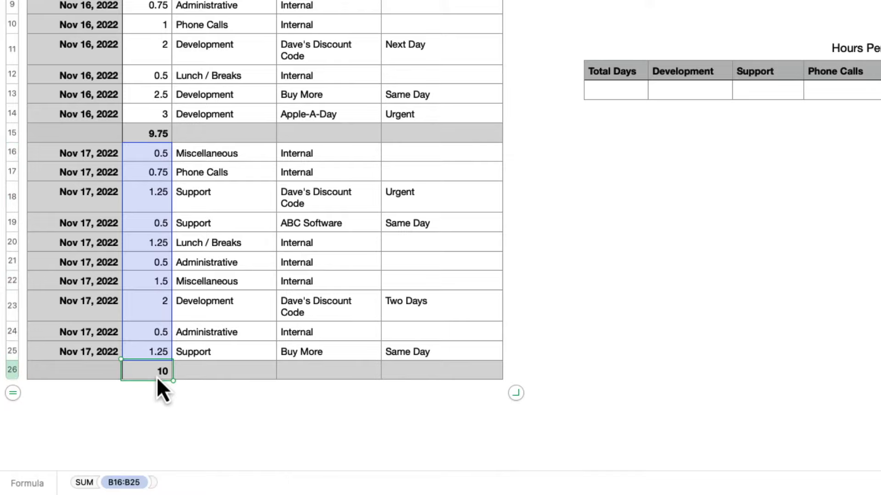
double_click(156, 376)
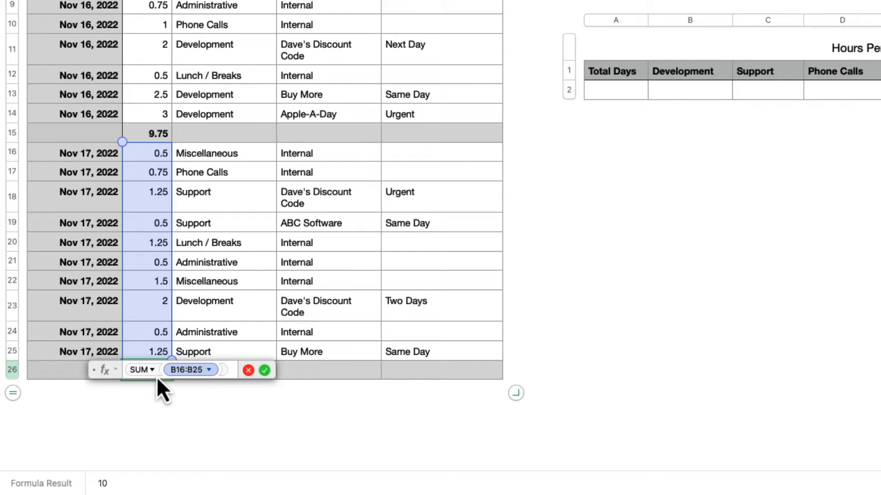
key(Return)
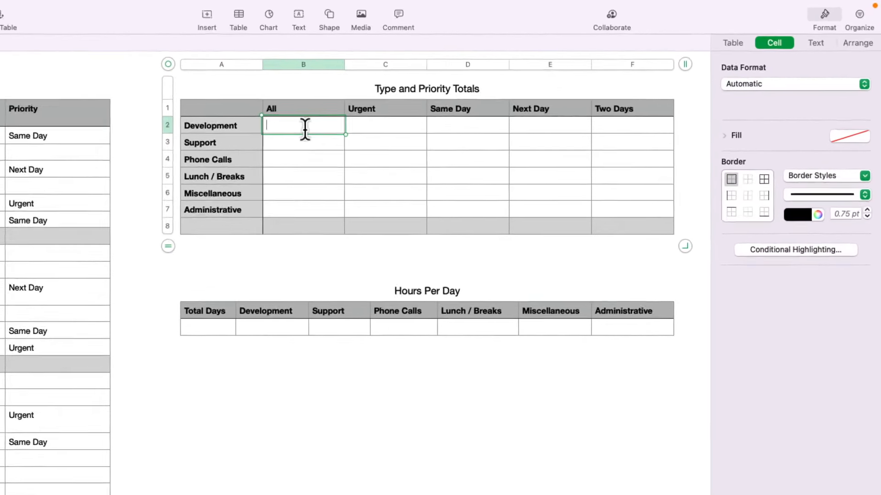
- Start a formula in the Development row's All cell of Type and Priority Totals, look up SUMIF, and insert that function
text(=)
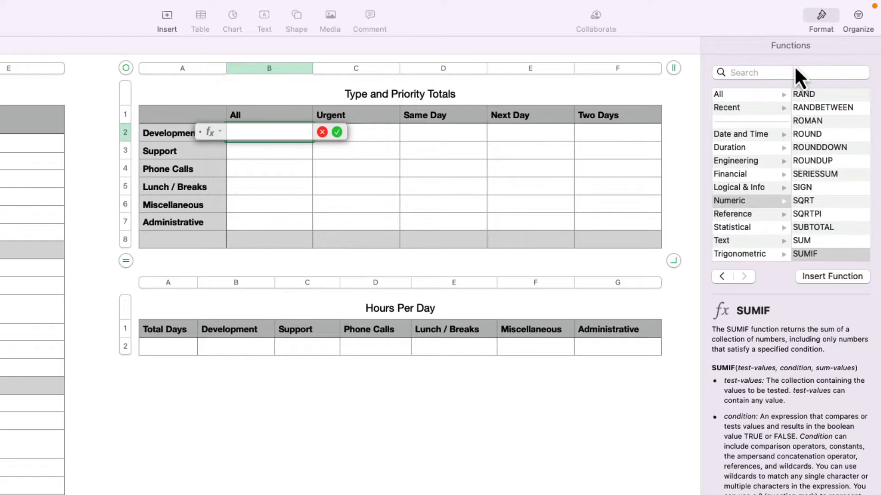
click(766, 72)
text(sumif)
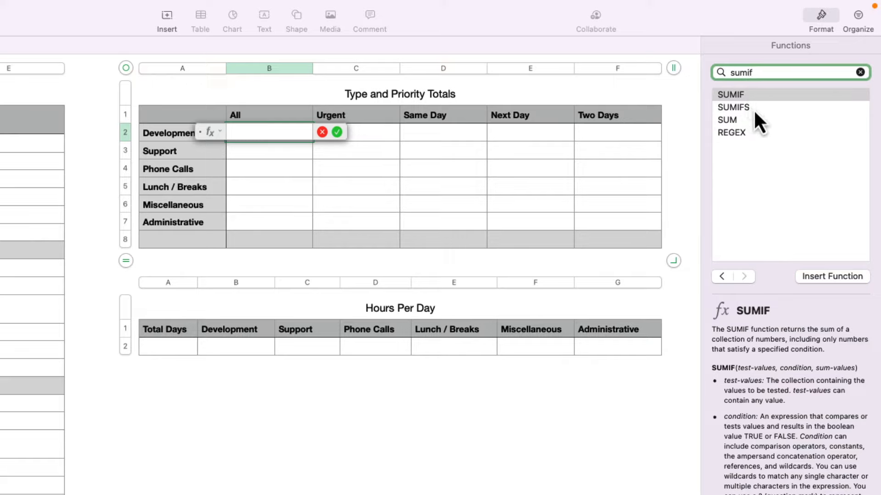
click(748, 94)
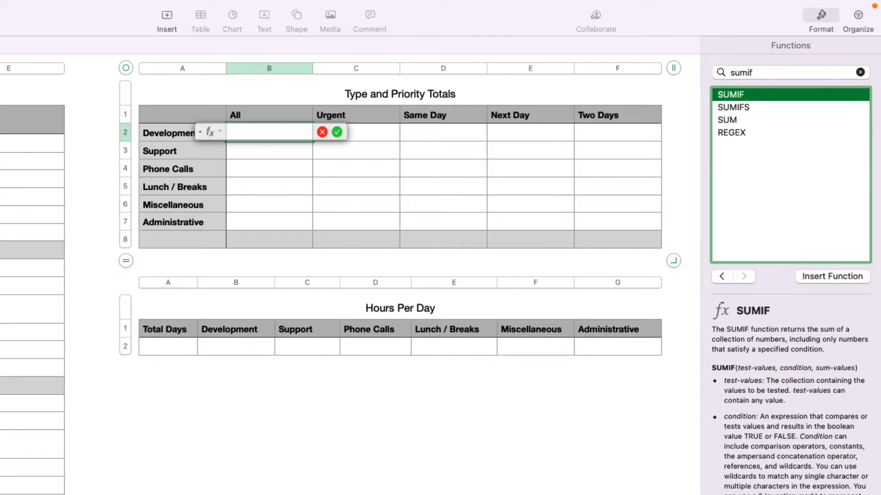
scroll(784, 480, down, 10)
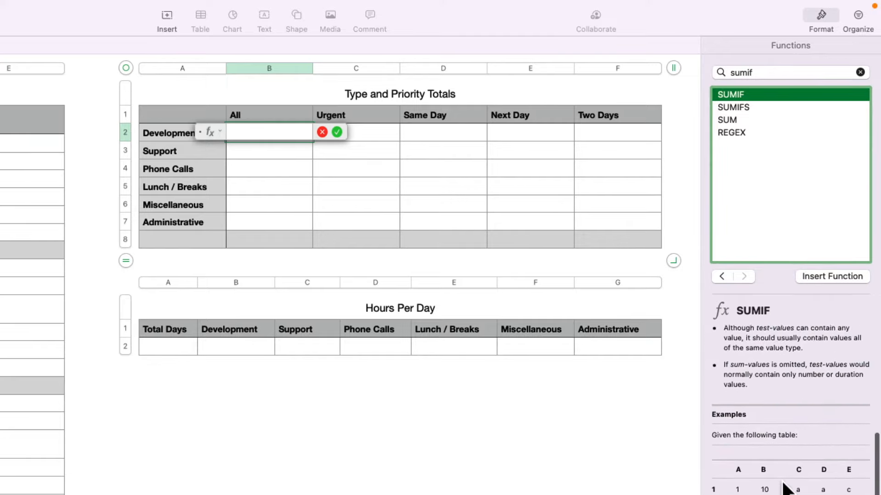
scroll(783, 484, up, 10)
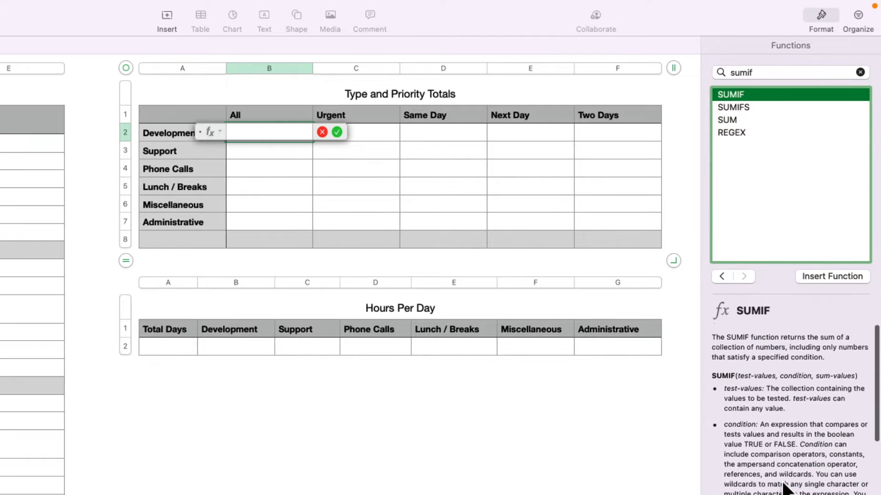
scroll(782, 484, down, 1)
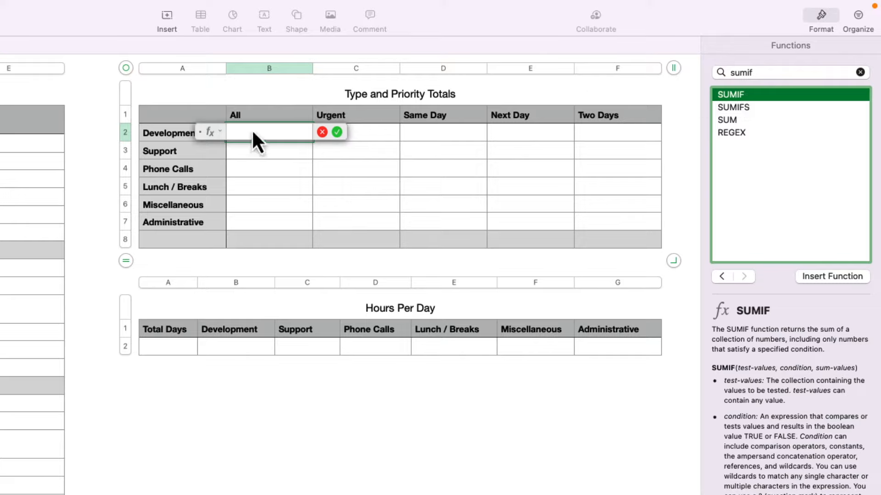
double_click(744, 95)
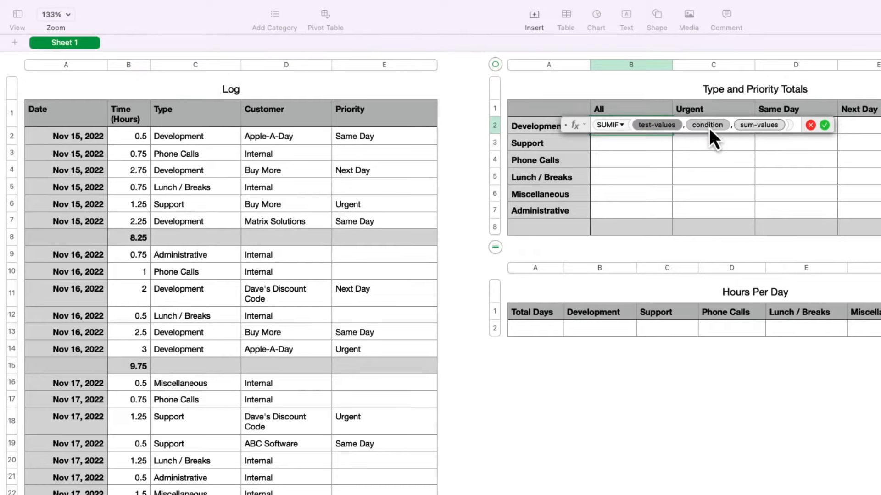
- Set the SUMIF test values to the Log's Type column and the sum values to its Time (Hours) column
click(651, 128)
click(189, 66)
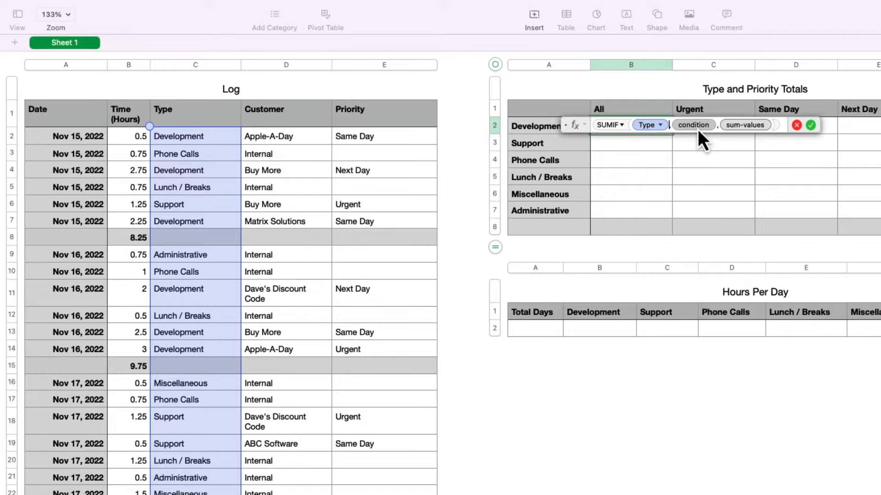
click(752, 128)
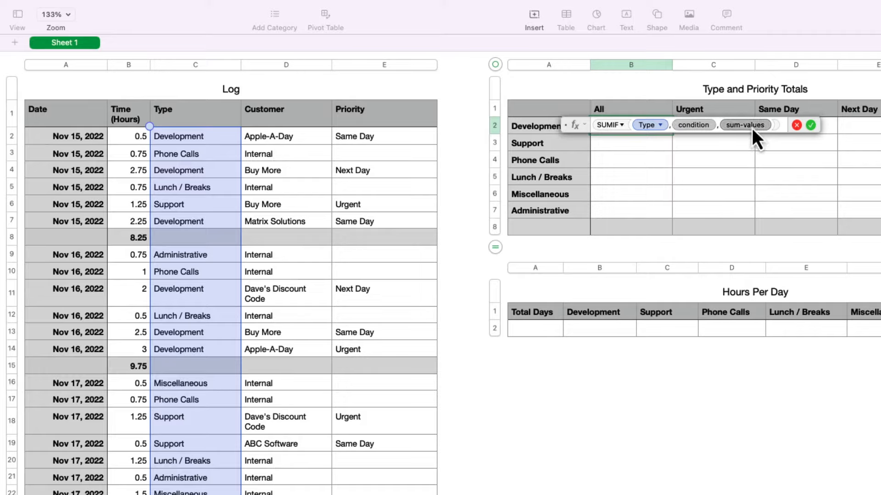
click(130, 69)
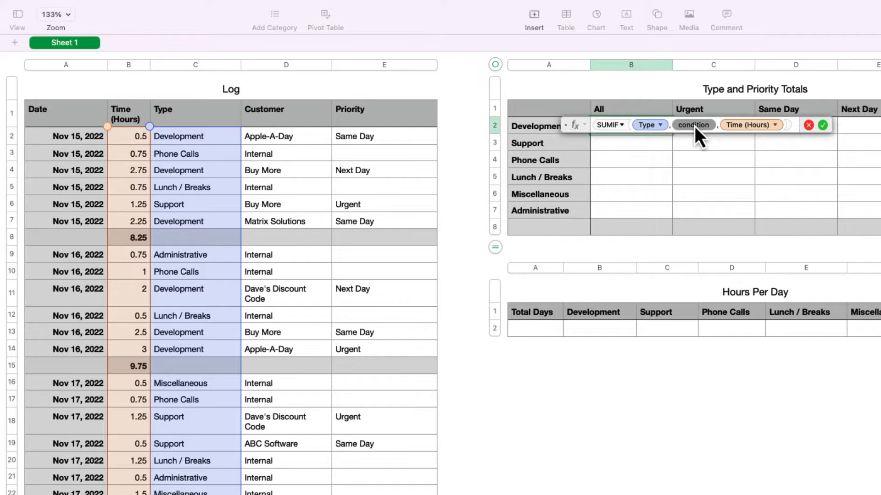
- Enter "=Development" as the SUMIF condition and complete the formula in the Development row's All cell
text(")
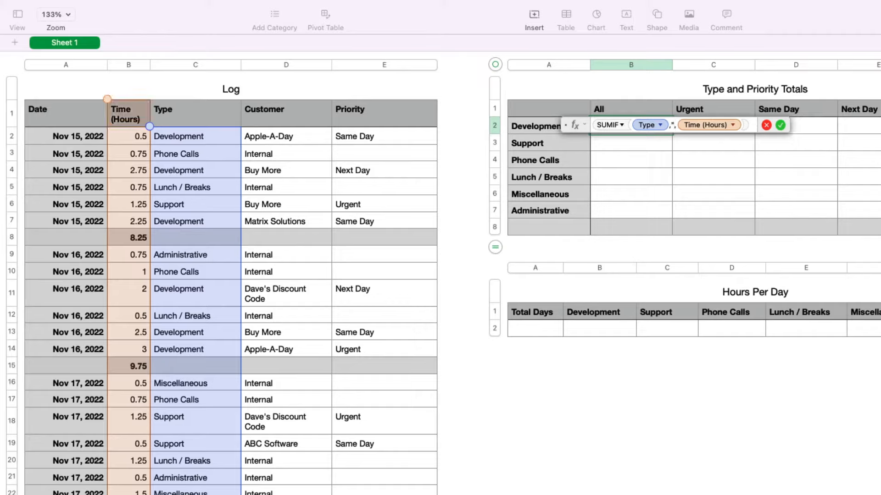
text(=)
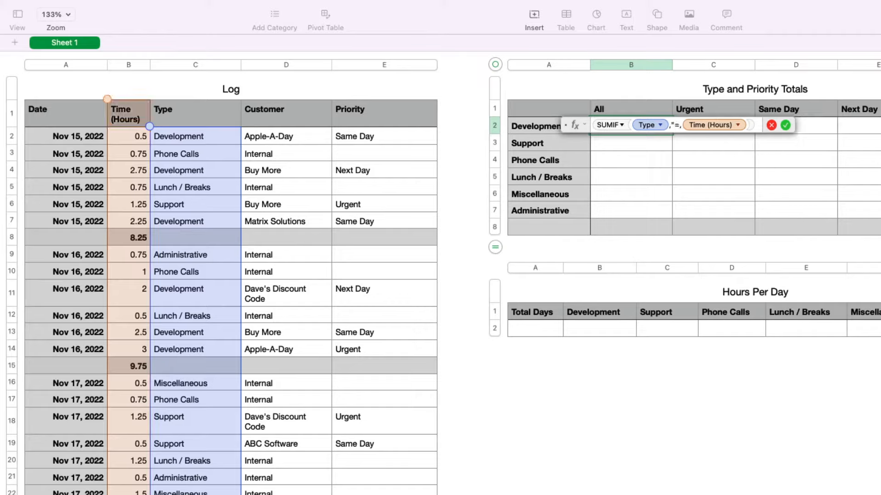
text(Development)
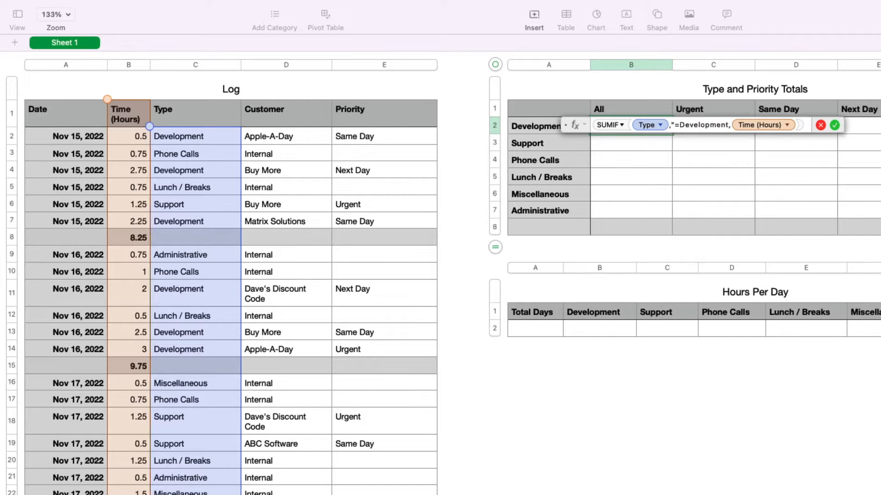
text(")
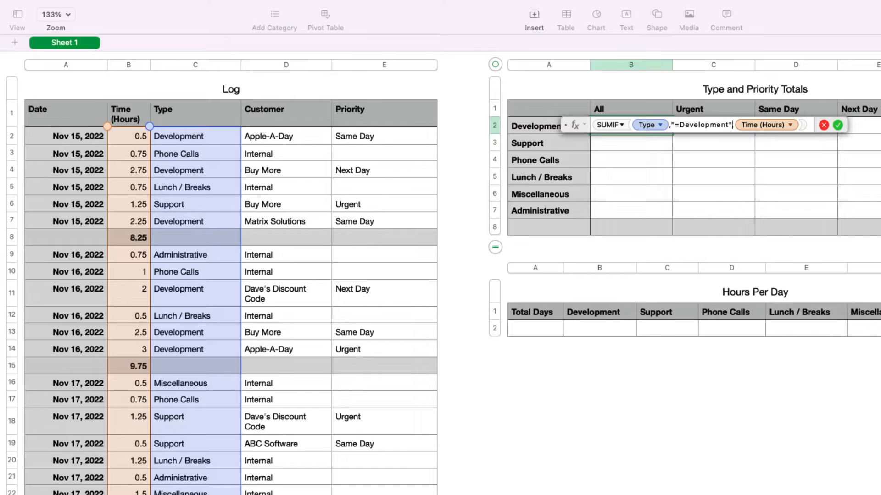
text(,)
key(Return)
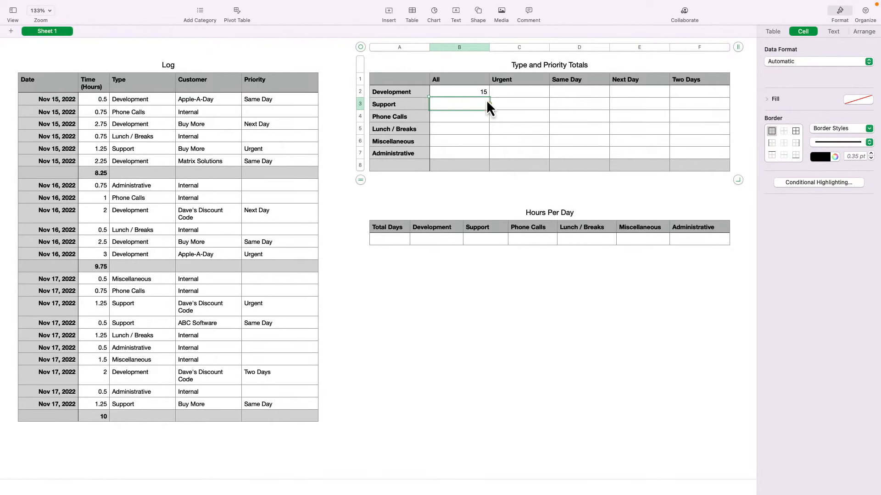
- Copy the Development SUMIF formula into the Support row's All cell and change its condition to "=Support"
click(473, 93)
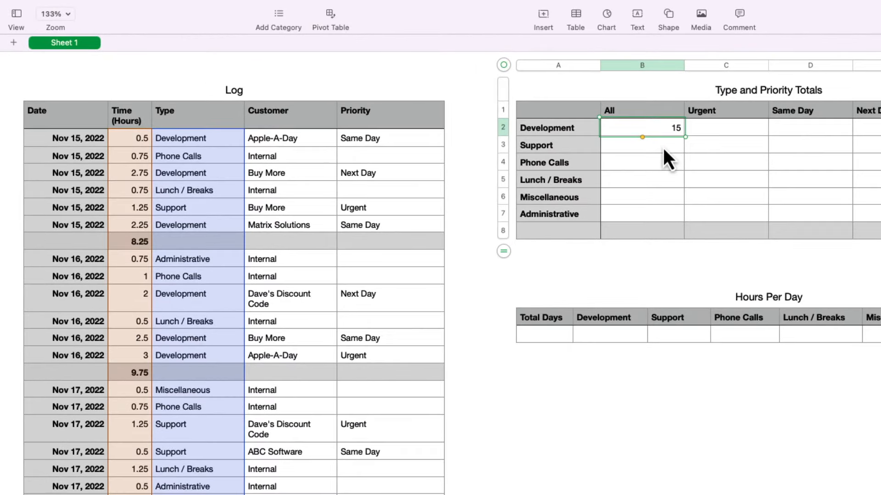
click(663, 149)
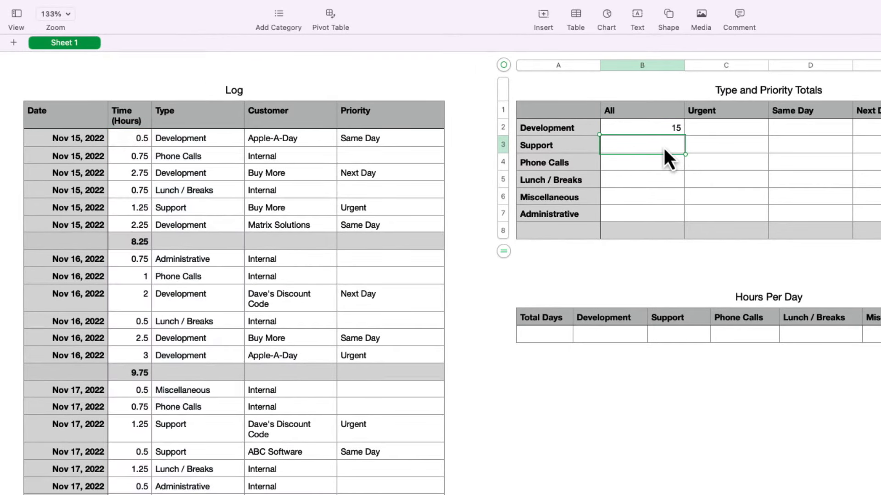
text(15)
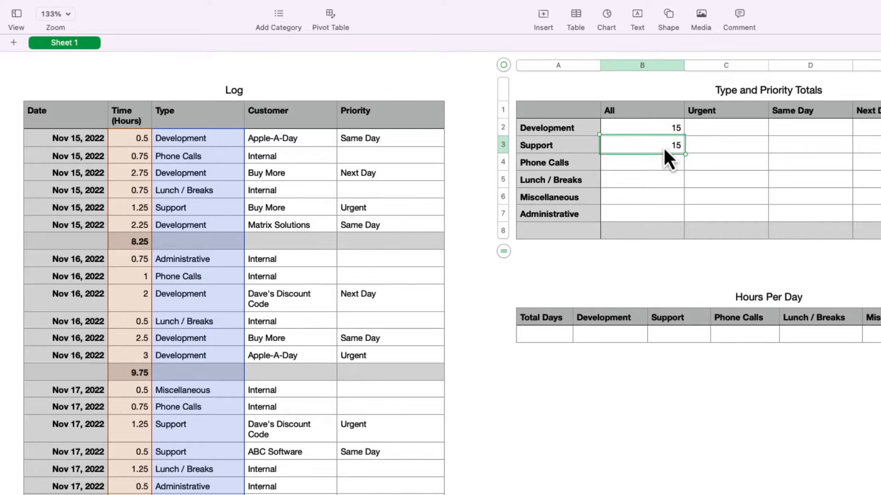
double_click(663, 146)
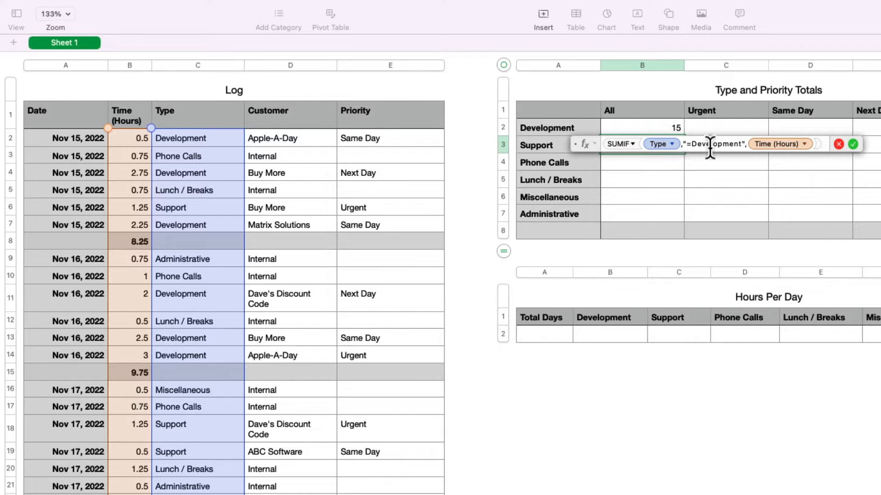
drag(693, 144, 743, 145)
text(Support)
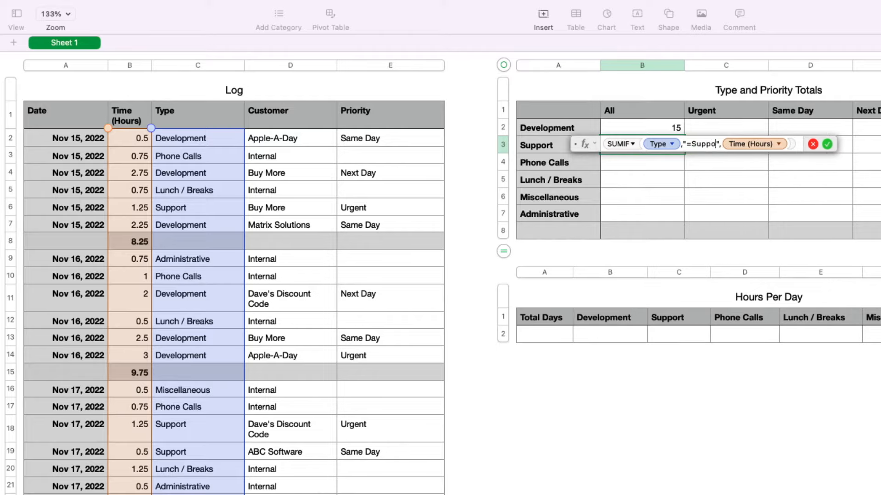
key(Return)
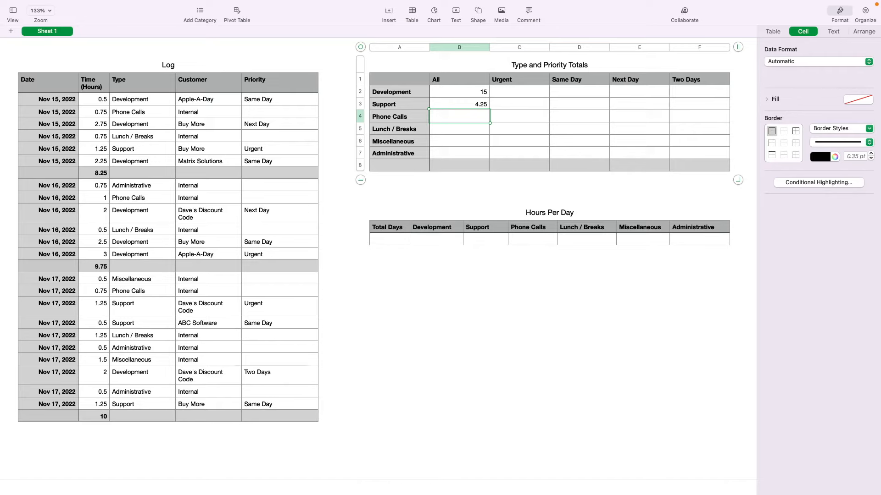
- Paste the copied SUMIF formula into the All cells of Phone Calls, Lunch / Breaks, Miscellaneous and Administrative
key(super+v)
key(Down)
key(super+v)
key(Down)
key(super+v)
key(Down)
text(15)
- Change the pasted SUMIF conditions to "=Phone Calls" and "=Lunch / Breaks" in the All cells of those two rows
click(480, 116)
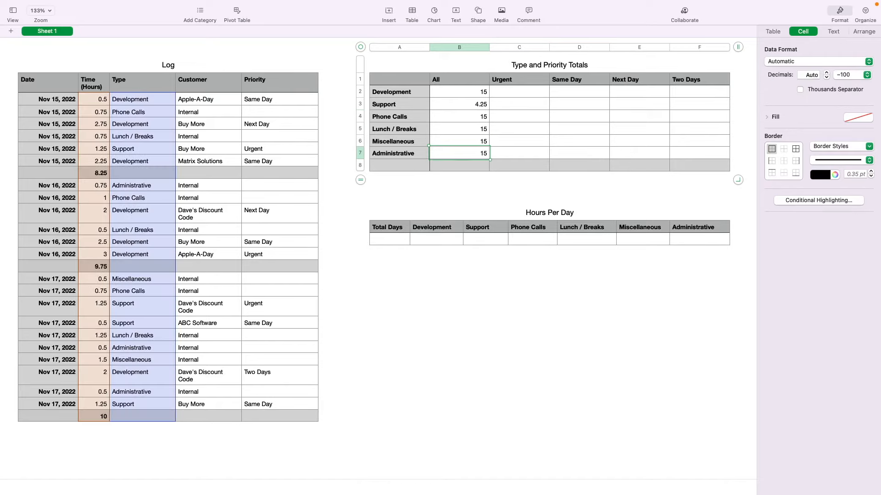
double_click(480, 116)
double_click(515, 116)
text(Phone Calls)
key(Return)
double_click(481, 129)
double_click(514, 128)
text(Lunch / Breaks",Time (Hours)))
key(Return)
- Change the pasted SUMIF conditions to "=Miscellaneous" and "=Administrative" in the All cells of those two rows
double_click(480, 143)
double_click(505, 143)
text(Miscellaneous)
key(Return)
double_click(476, 154)
double_click(507, 154)
text(Administrative)
key(Return)
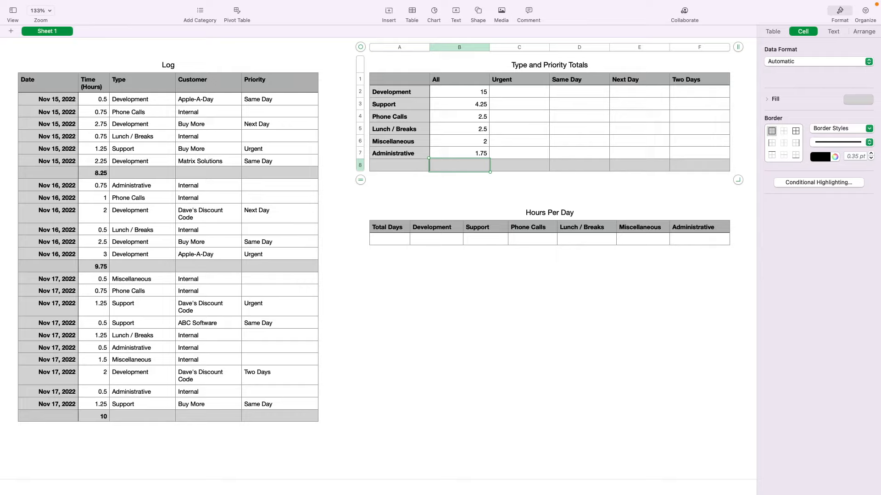
- Start a formula in the Development row's Urgent cell of Type and Priority Totals and insert the SUMIFS function
click(521, 91)
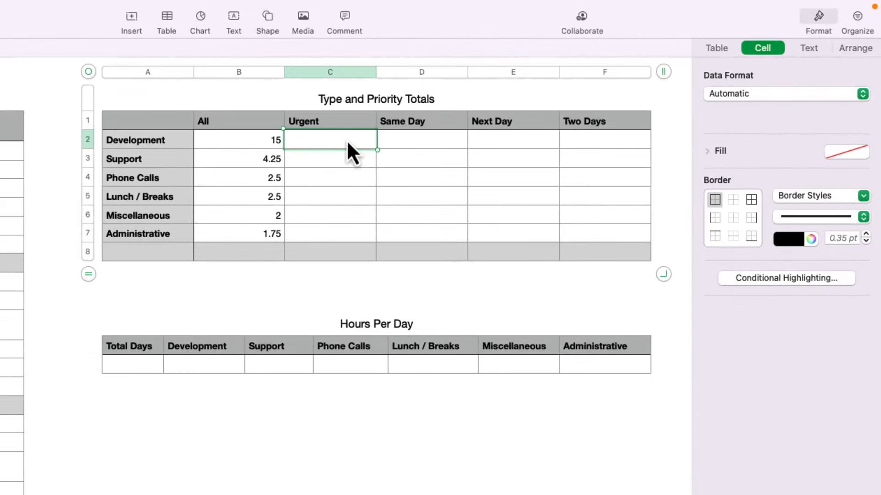
key(equal)
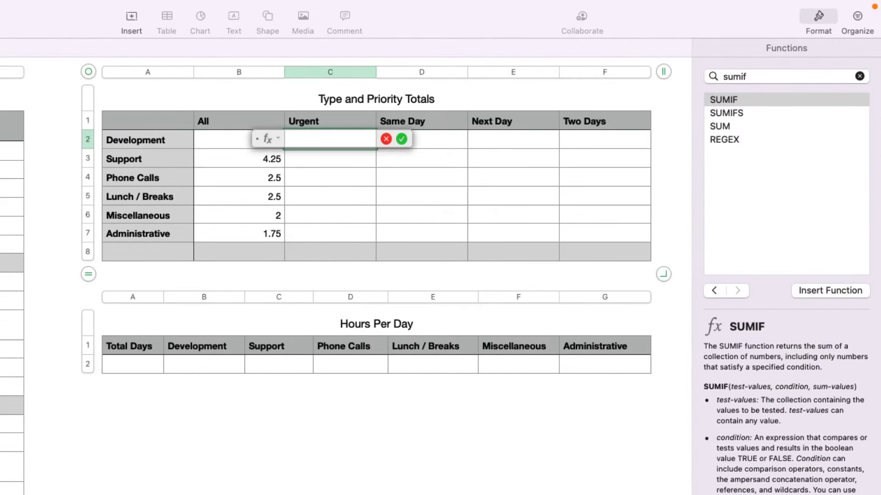
double_click(741, 116)
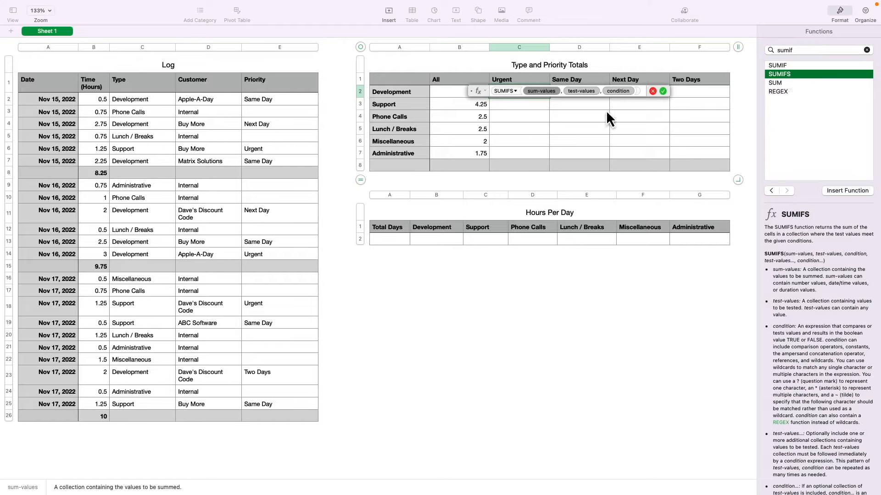
- Set the SUMIFS sum values to Time (Hours) and the first test values to Type with the condition "=Development"
click(95, 49)
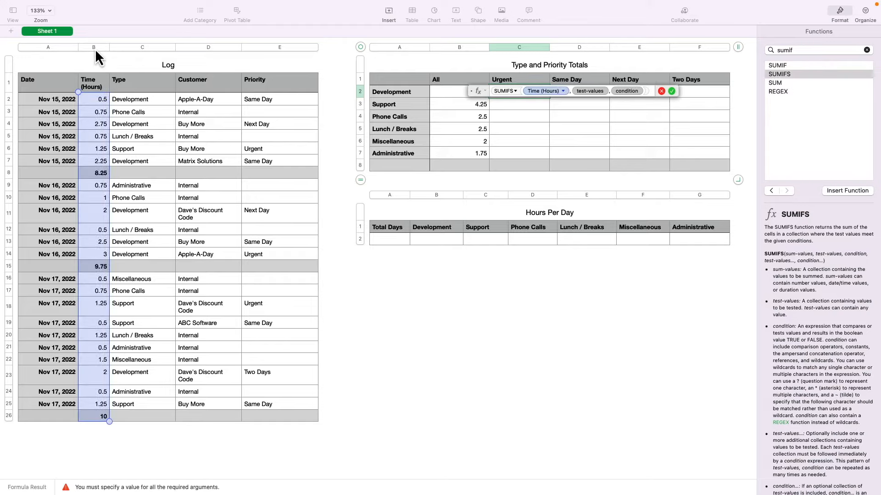
click(590, 92)
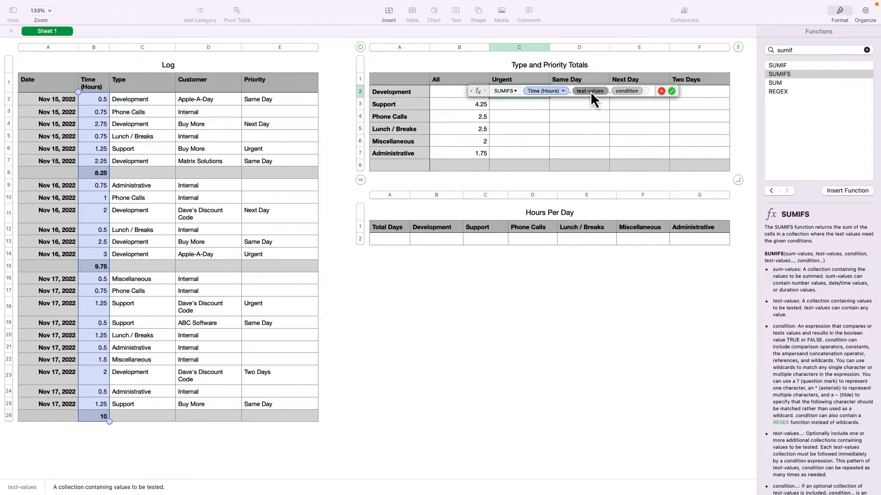
click(146, 48)
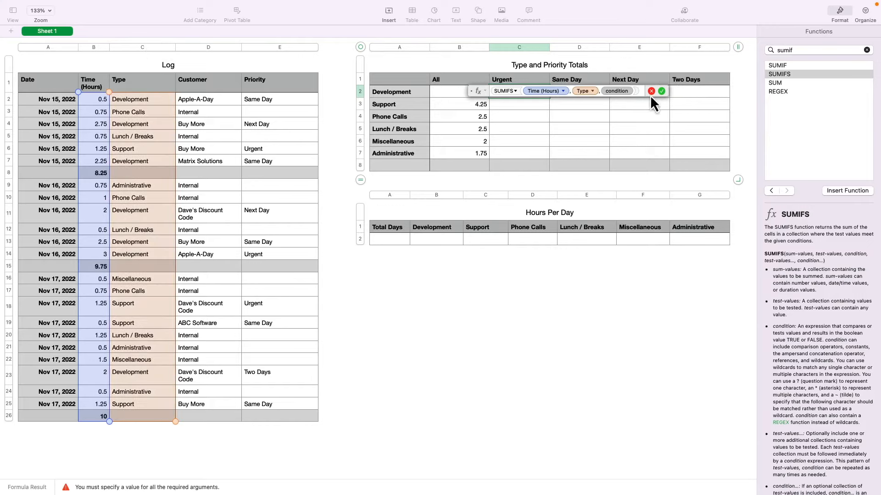
click(619, 92)
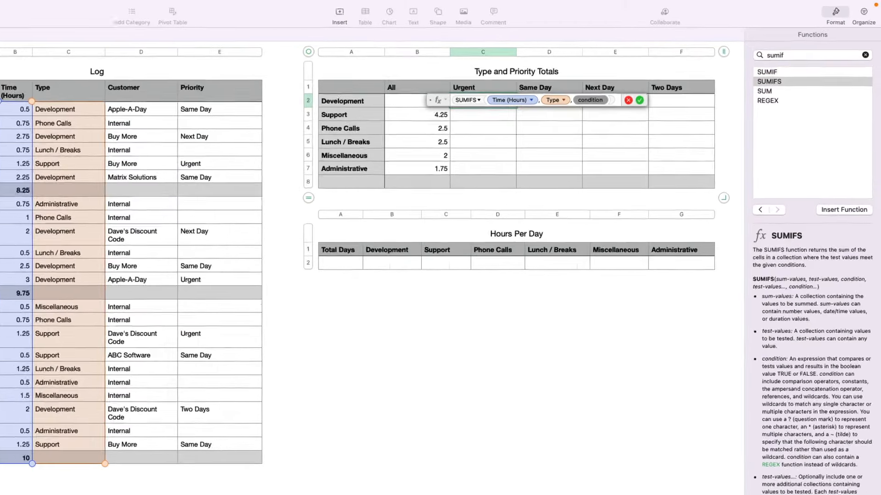
text(")
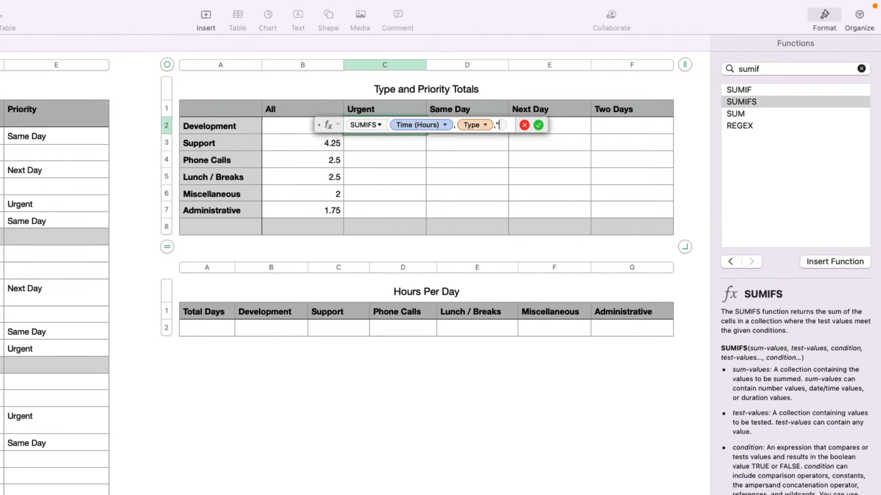
text(=Development")
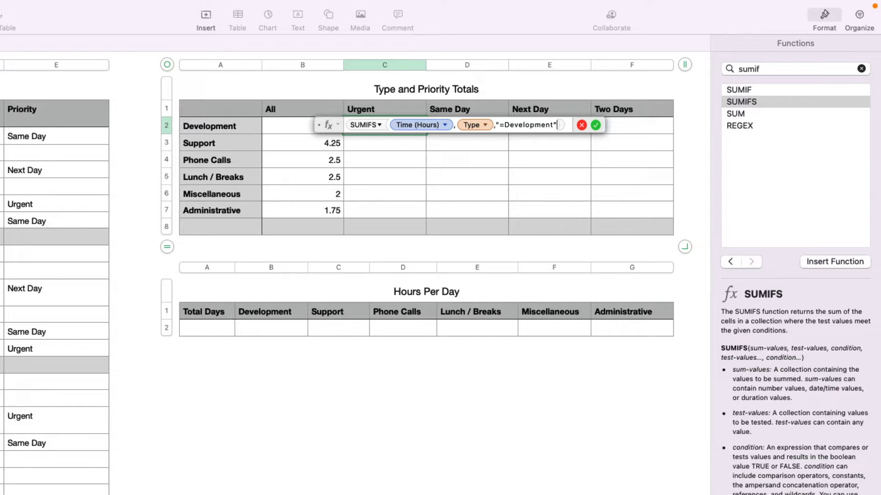
- Add the Log's Priority column with the condition "=Urgent" as the second SUMIFS test and complete the formula
text(,)
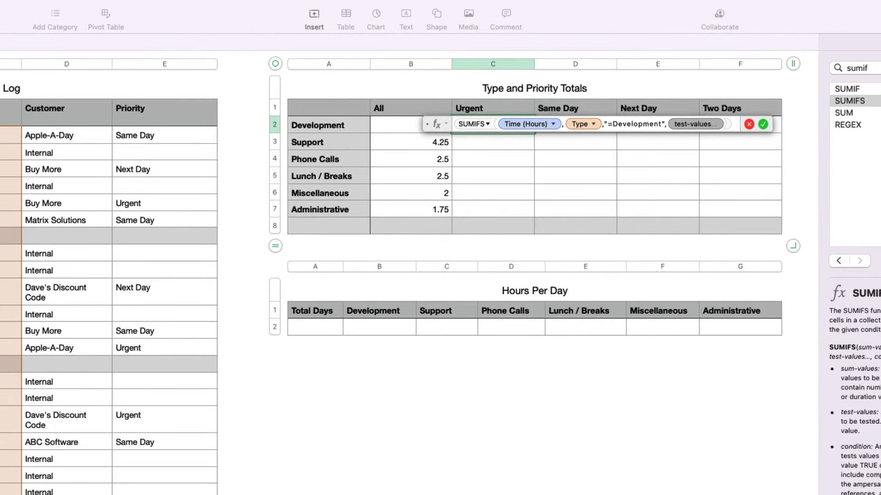
click(166, 68)
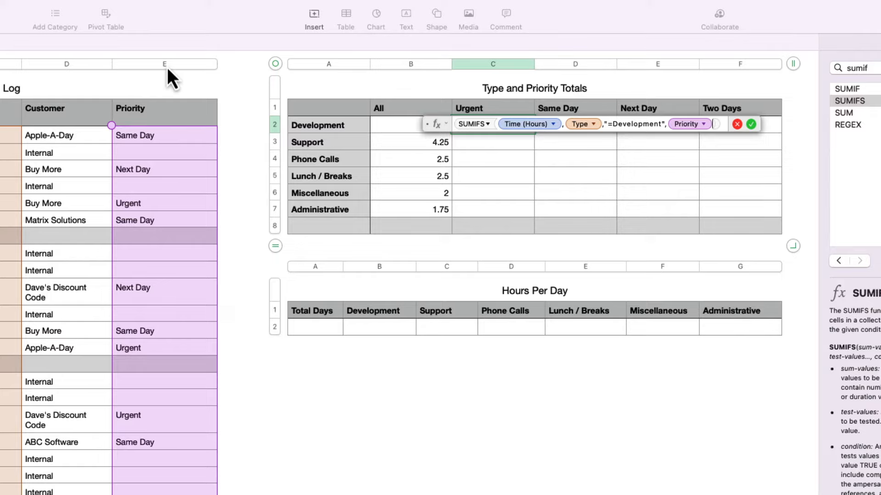
text(,)
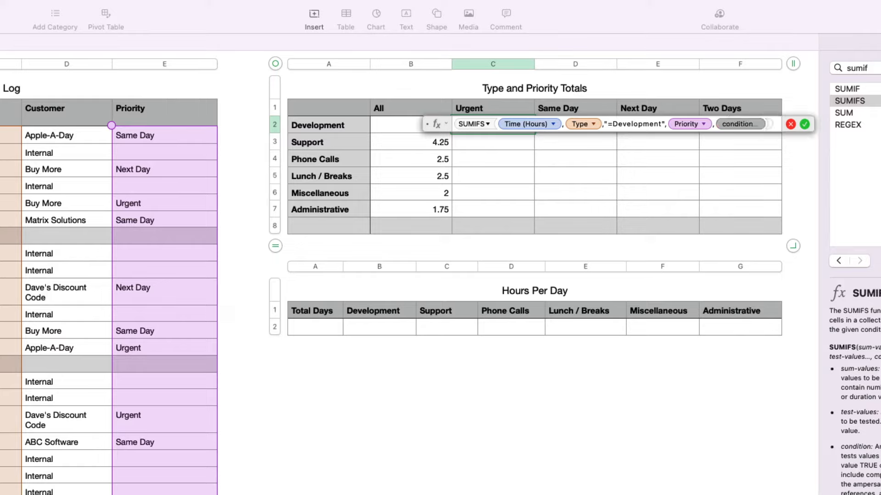
text("=)
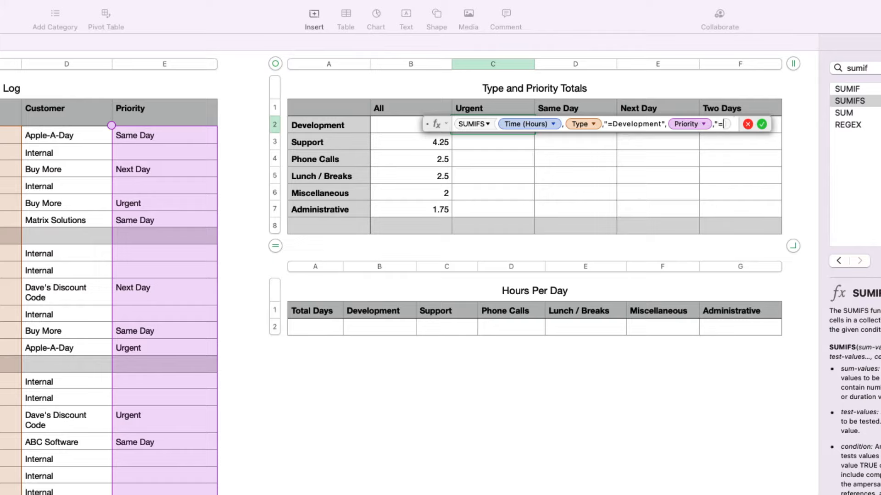
text(U)
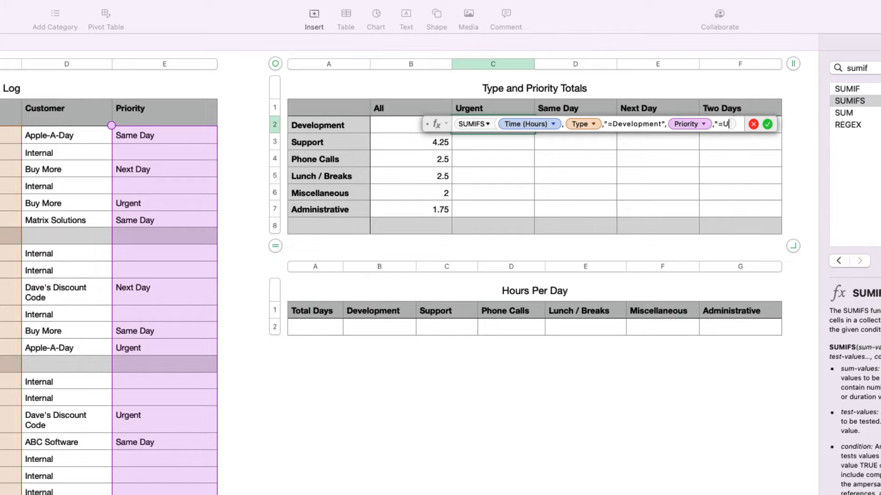
text(rgent)
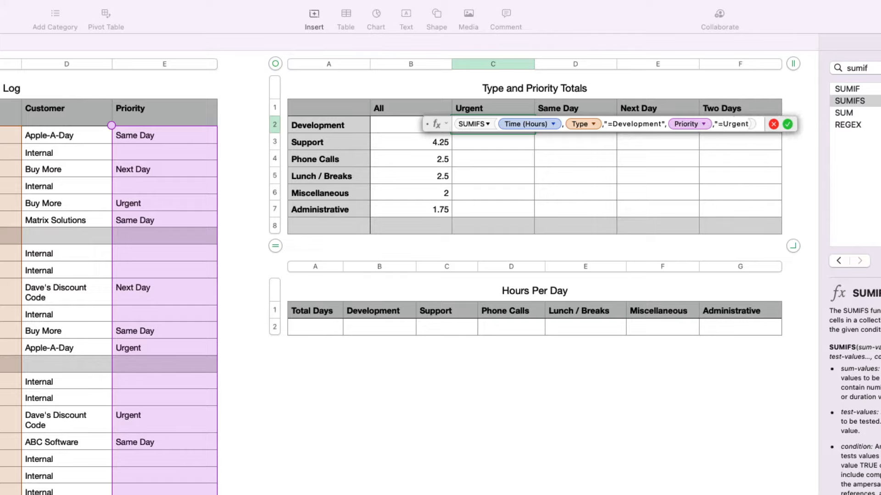
text(")
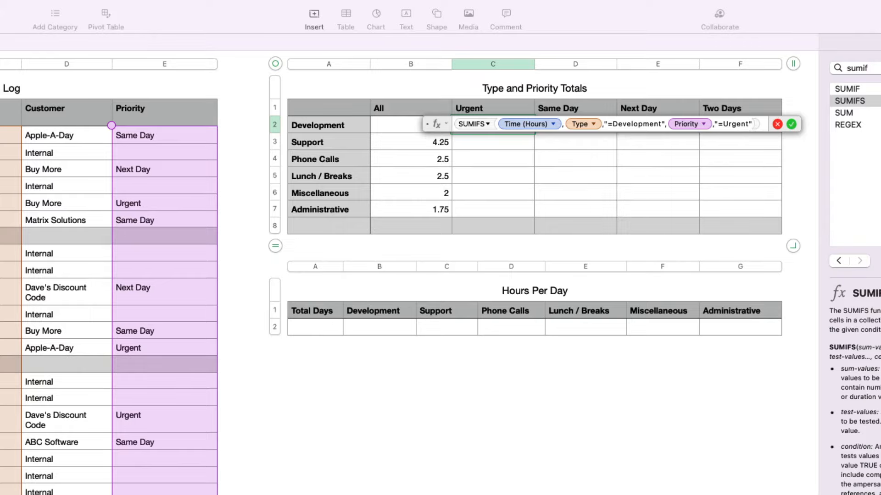
key(Return)
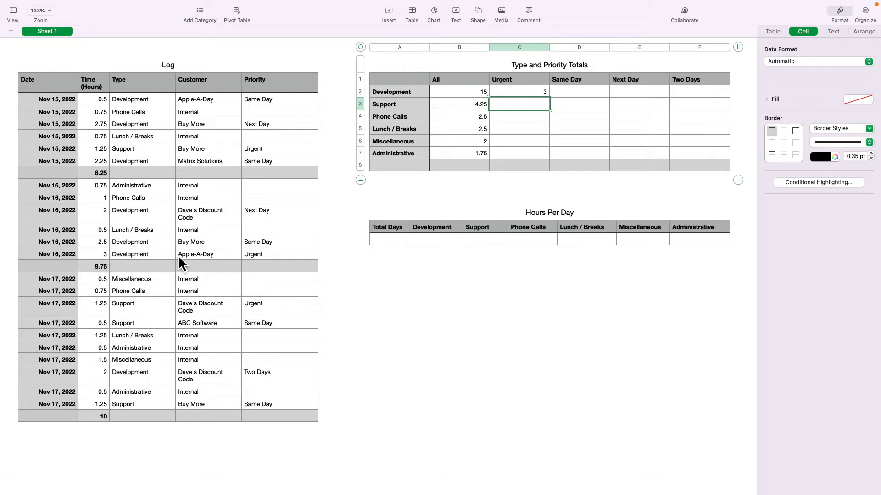
- Try to copy the Development row's Urgent SUMIFS formula into its Same Day cell and compare the references of both formulas
click(528, 94)
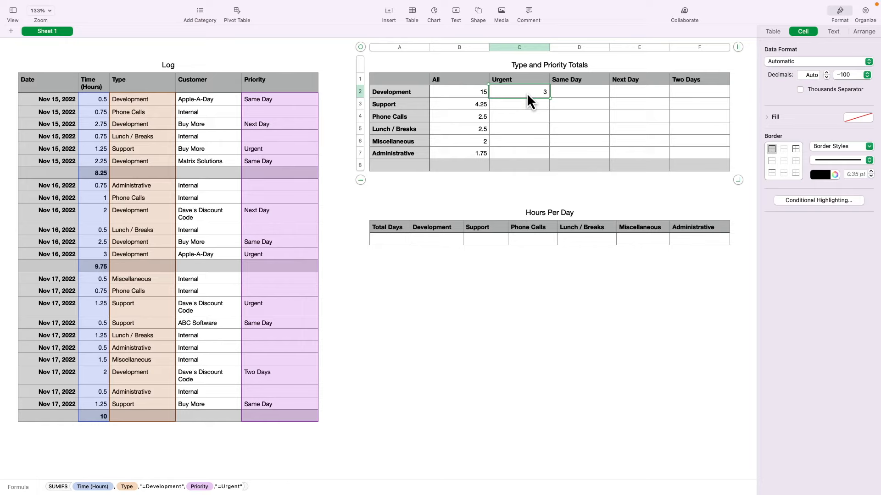
click(582, 96)
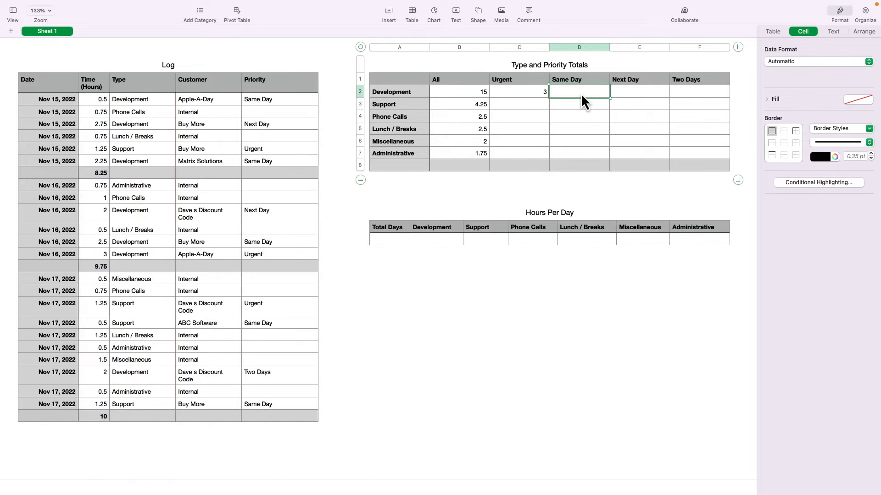
key(super+v)
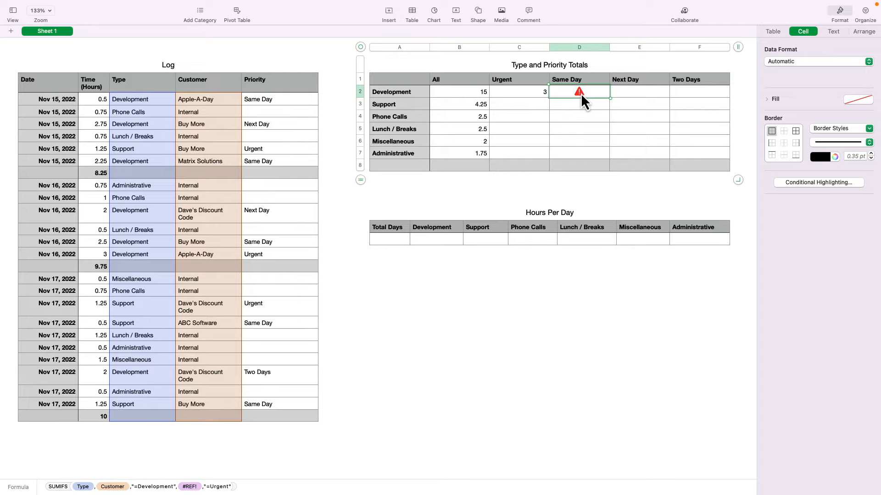
click(533, 97)
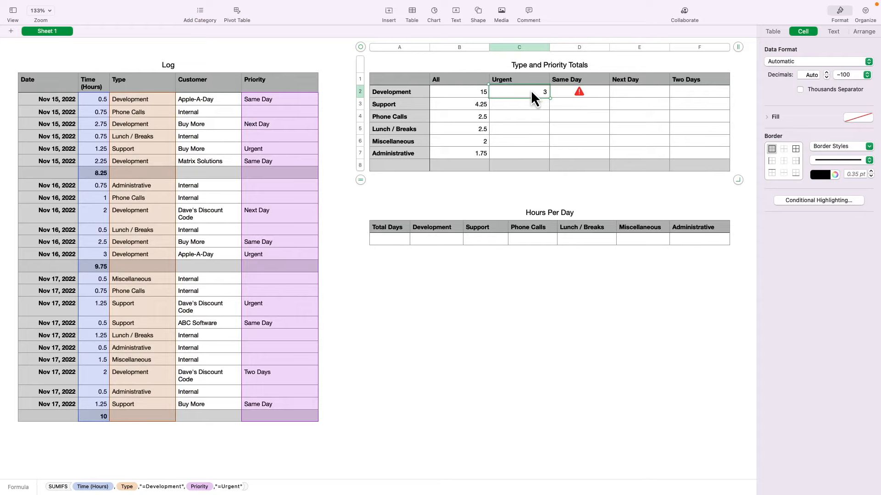
click(574, 93)
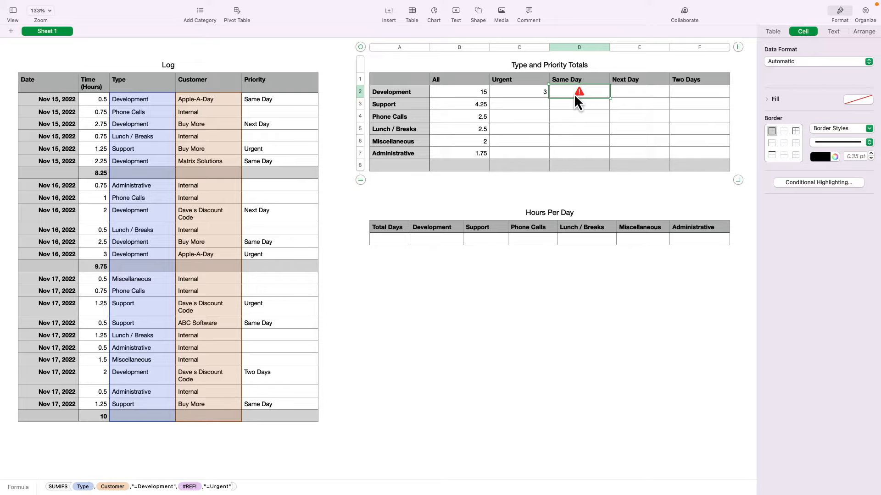
click(528, 94)
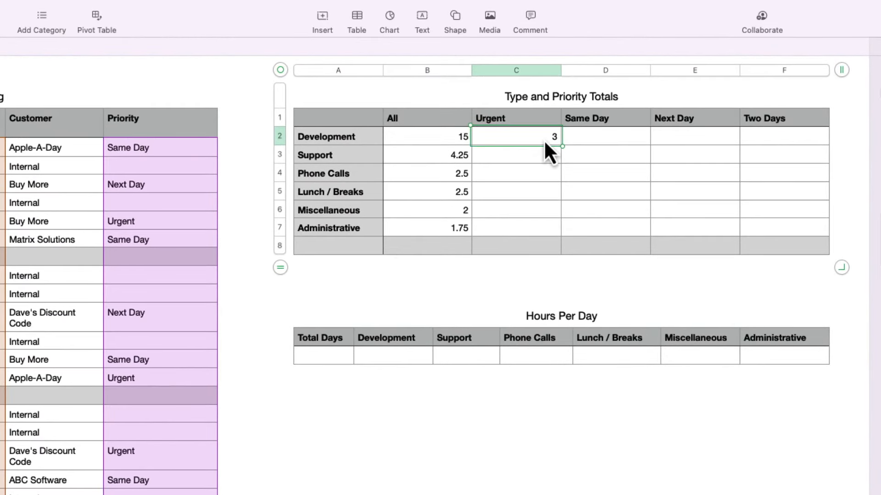
- Preserve the column of the Time (Hours), Type and Priority references in the Development row's Urgent SUMIFS formula
double_click(505, 141)
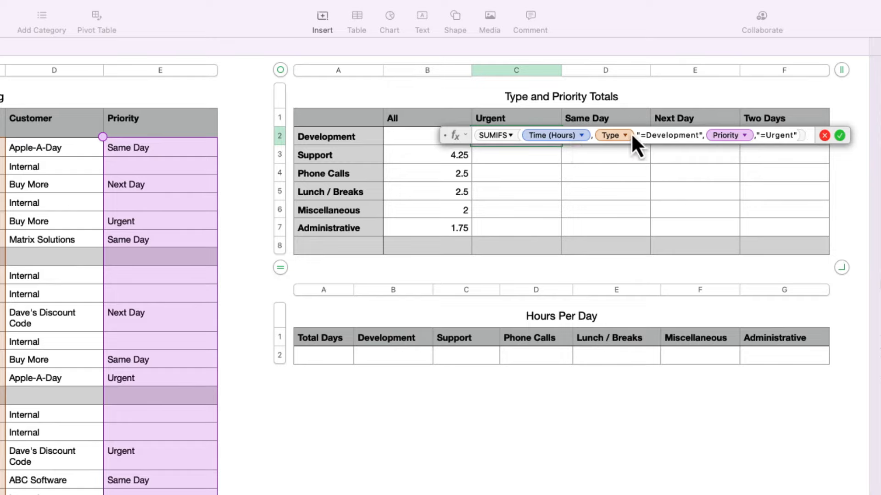
click(582, 135)
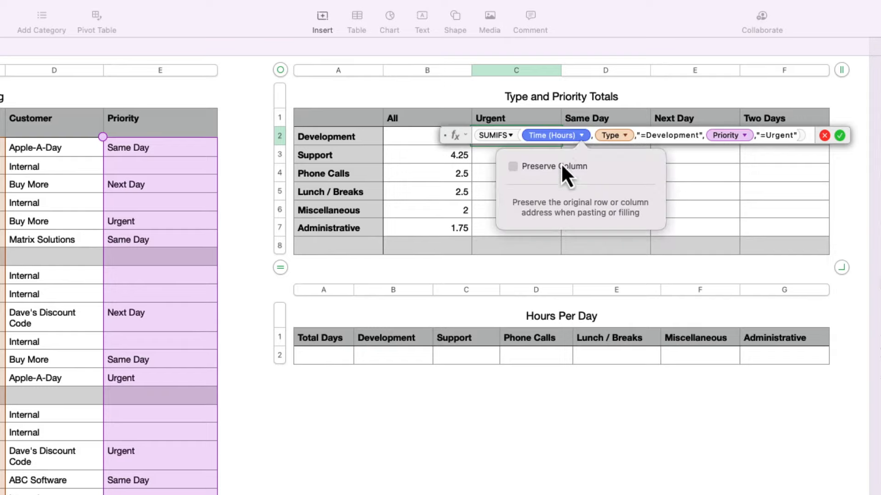
click(513, 167)
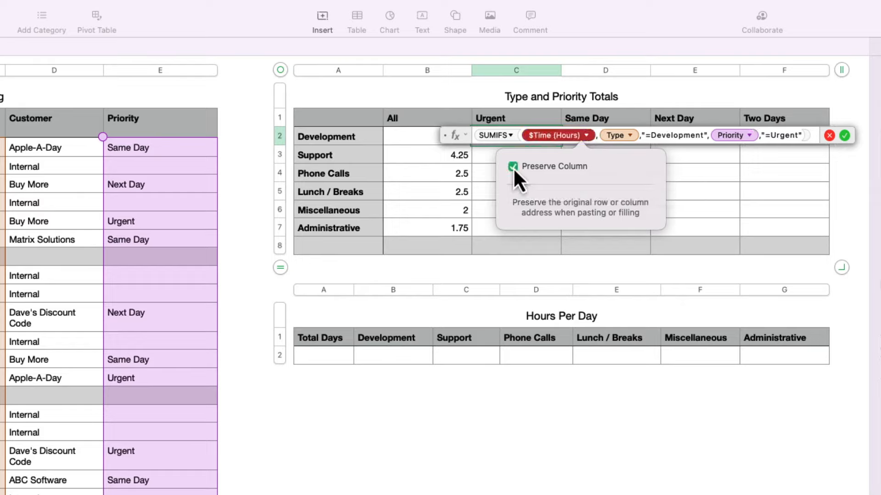
click(633, 137)
click(633, 138)
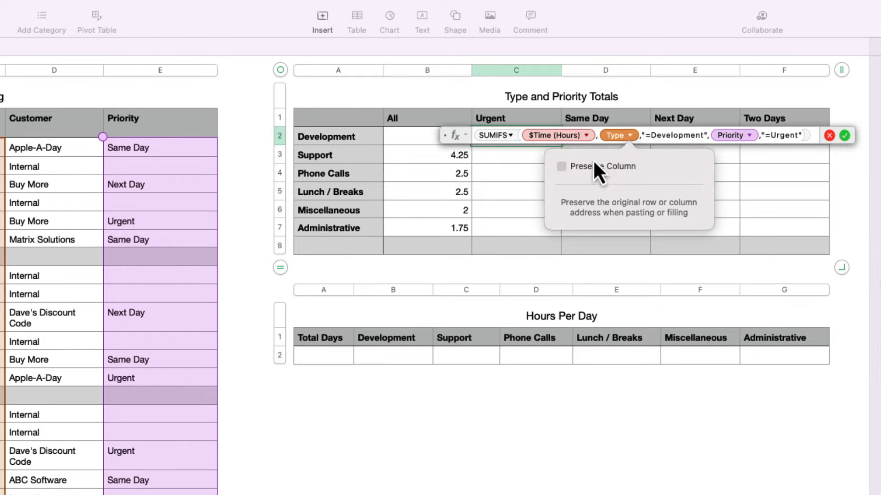
click(561, 166)
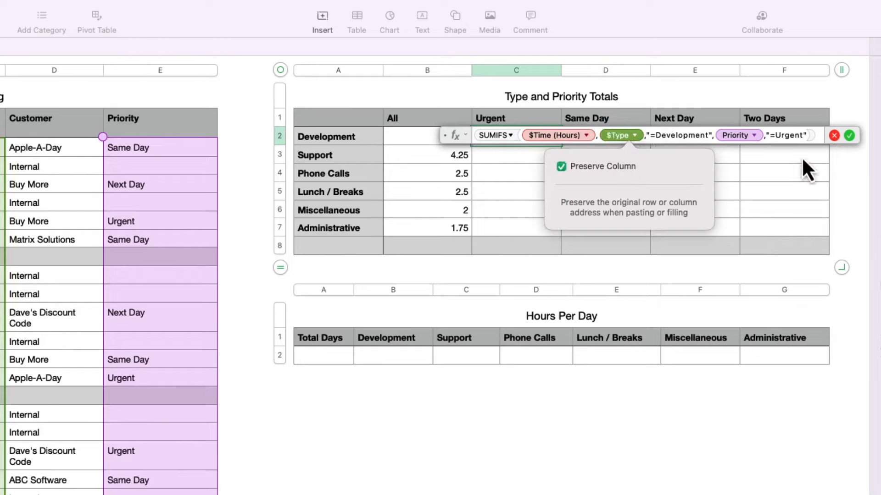
click(753, 137)
click(755, 135)
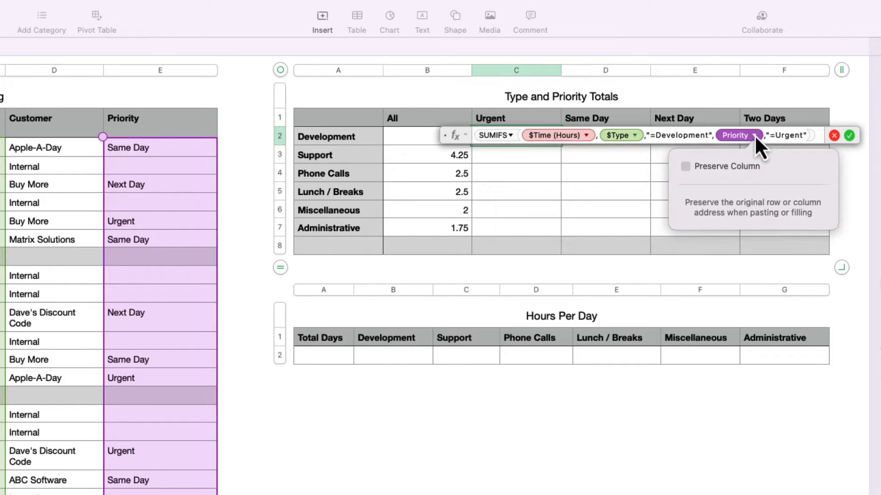
click(685, 167)
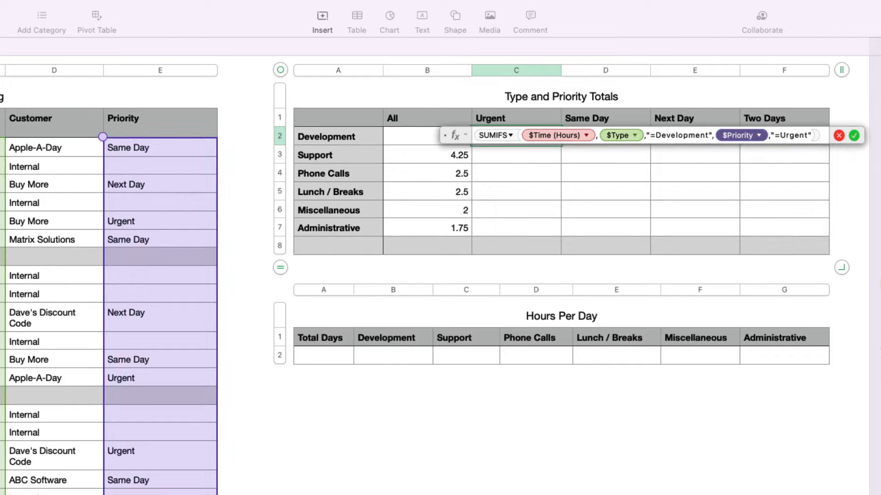
key(Return)
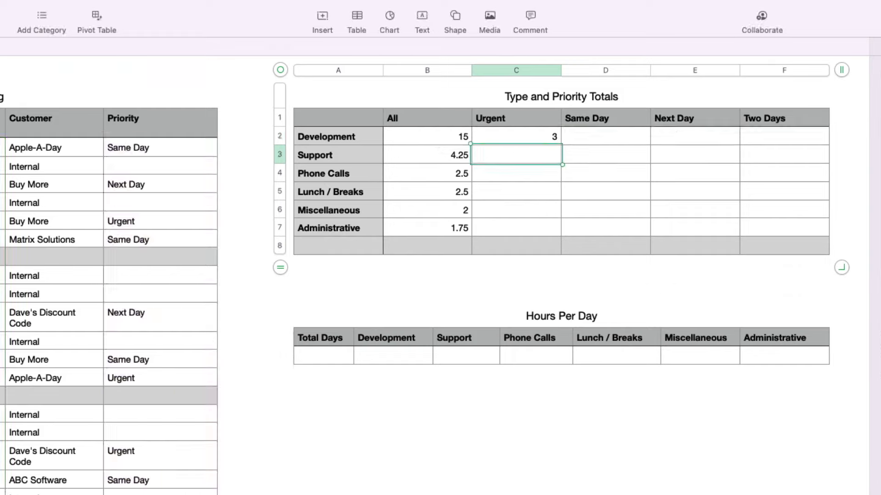
- Copy the Development row's Urgent formula into its Same Day cell and change the priority condition to "=Same Day"
click(526, 143)
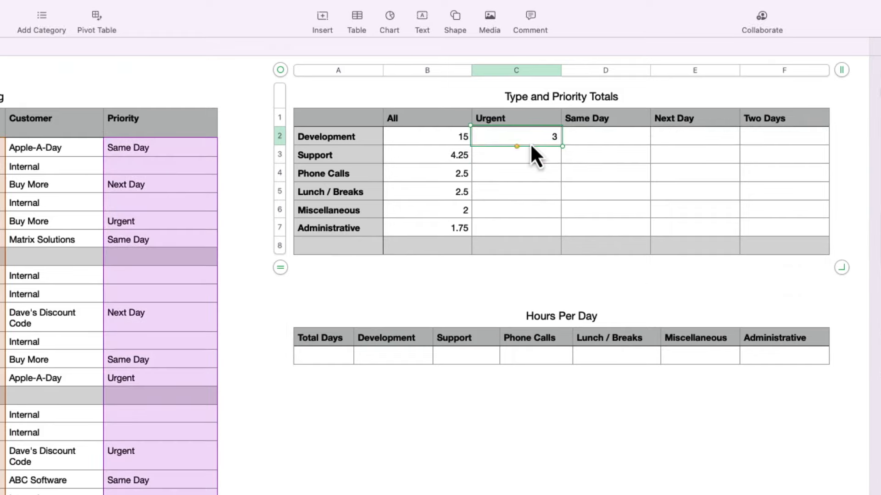
click(607, 132)
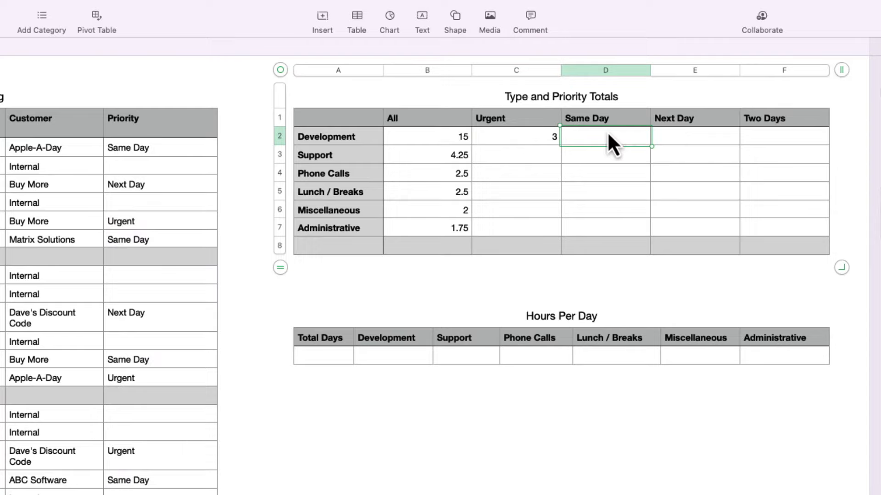
text(3)
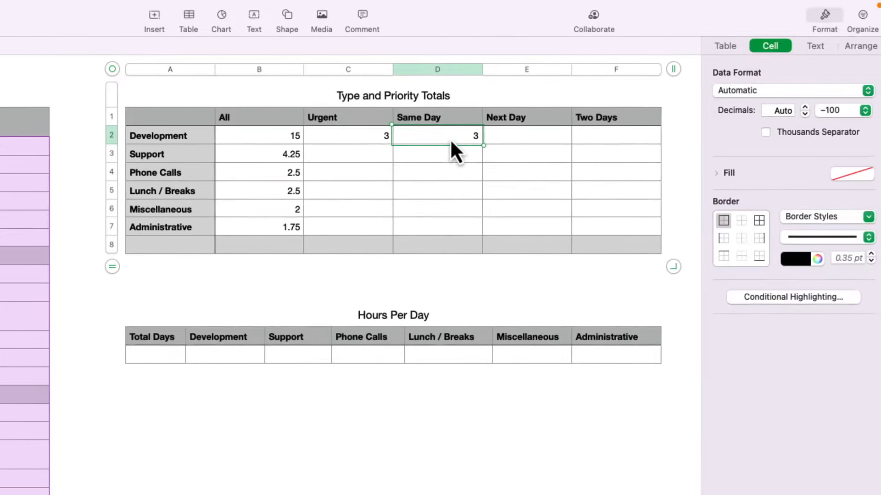
double_click(450, 139)
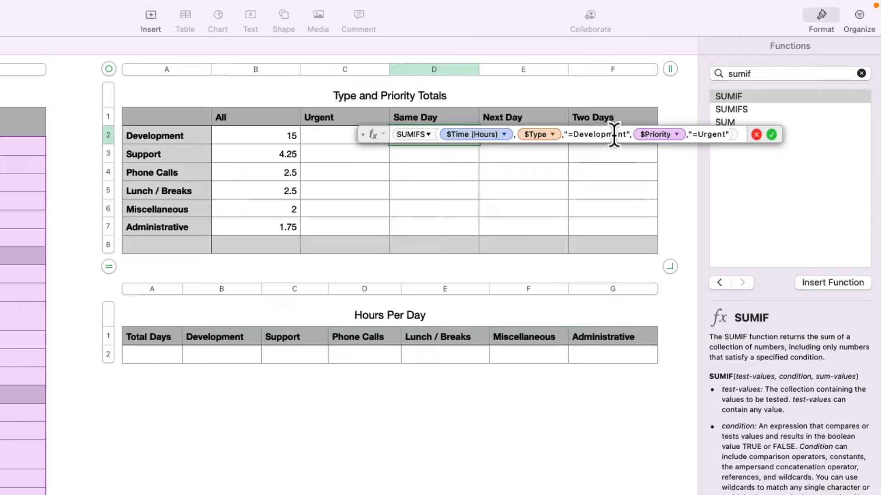
double_click(710, 135)
text(Same Day)
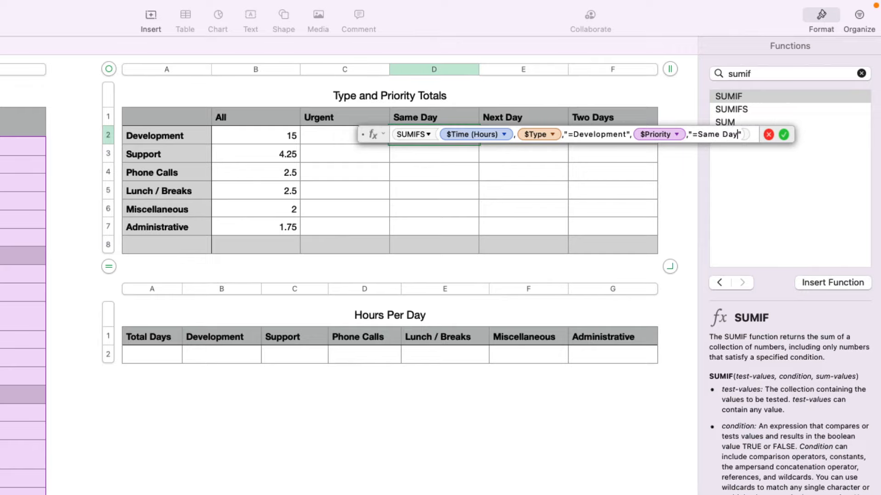
key(Return)
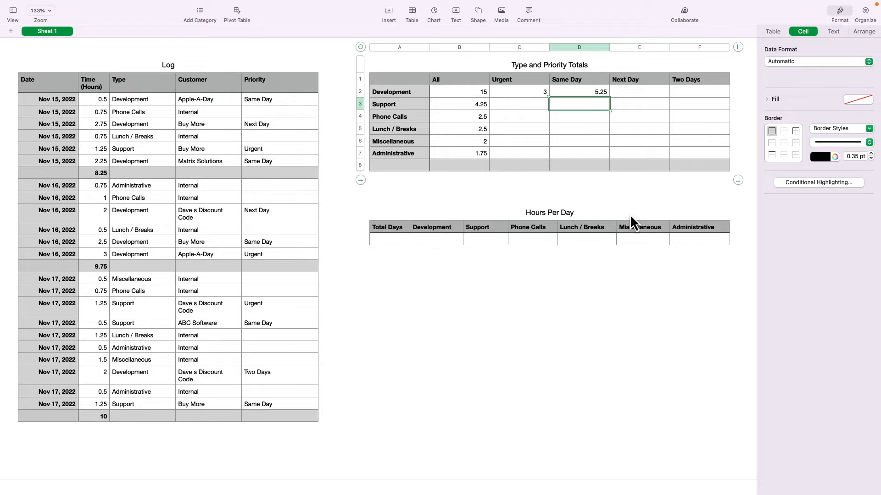
- Copy the Development row's Same Day formula into its Next Day and Two Days cells
click(590, 90)
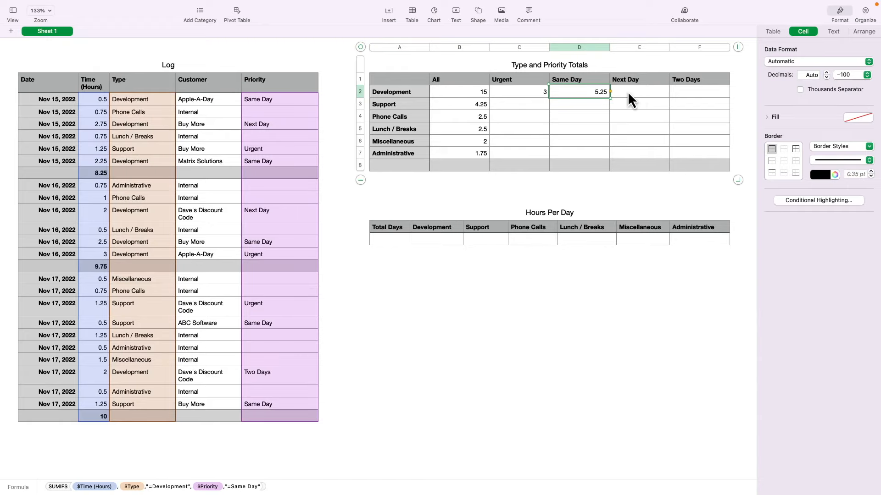
click(635, 92)
text(5.25)
click(696, 95)
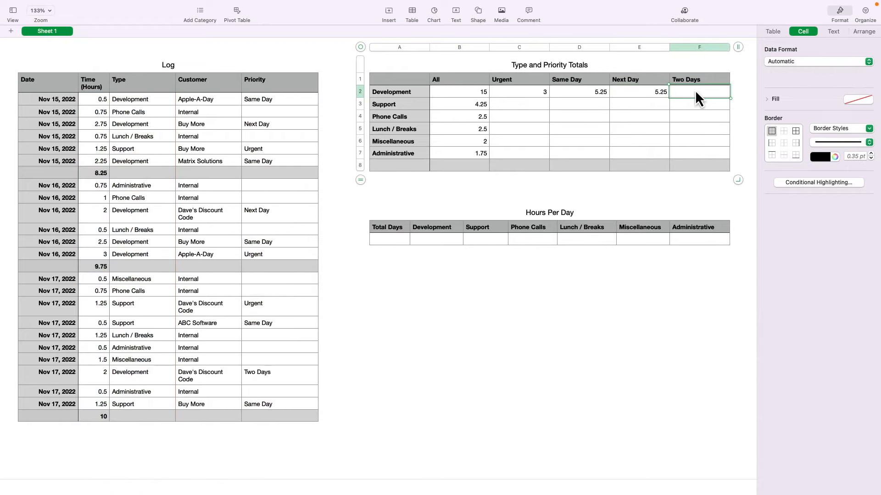
key(super+v)
- Change the priority condition in the Development row's Next Day formula to "=Next Day"
click(650, 92)
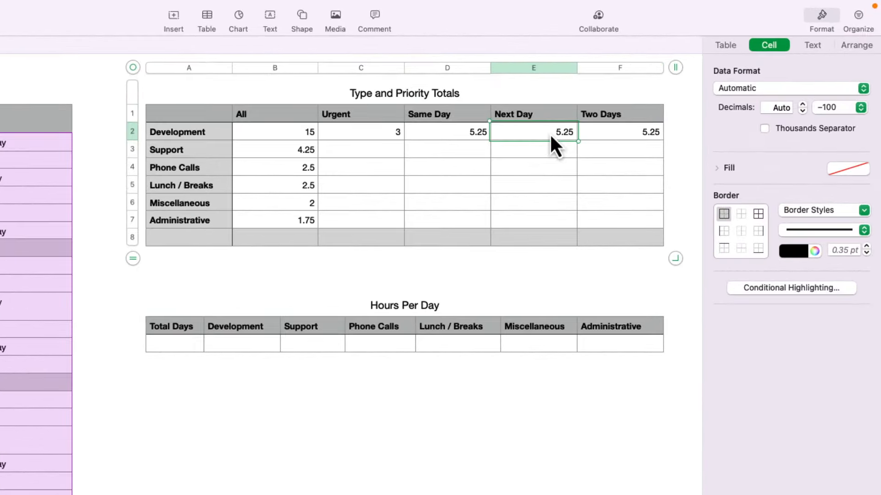
double_click(550, 133)
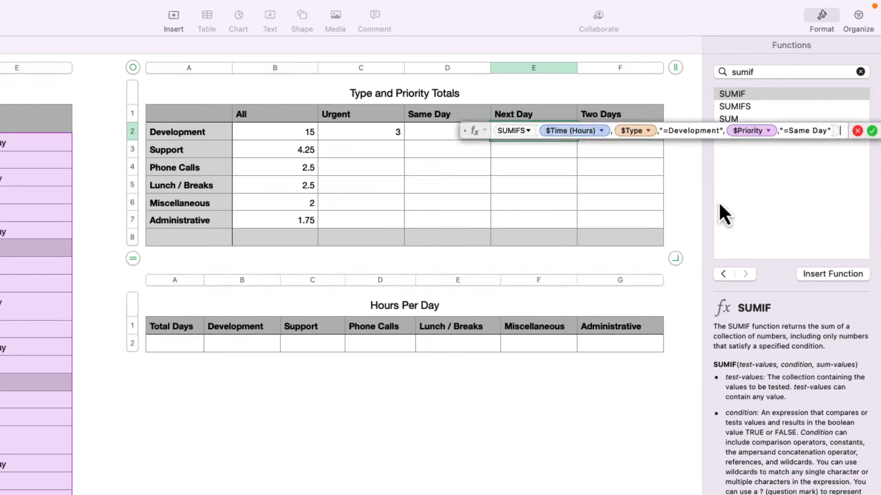
double_click(800, 131)
text(Next)
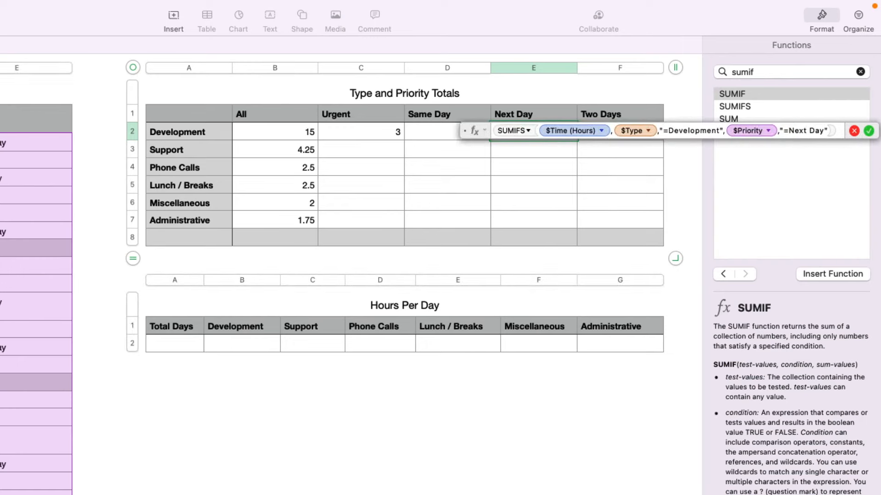
key(Return)
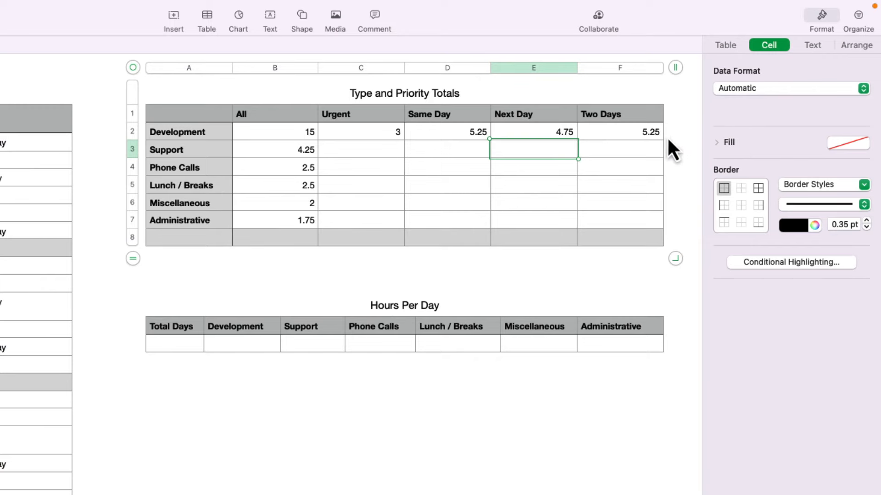
- Change the priority condition in the Development row's Two Days formula to "=Two Days"
click(645, 138)
click(642, 137)
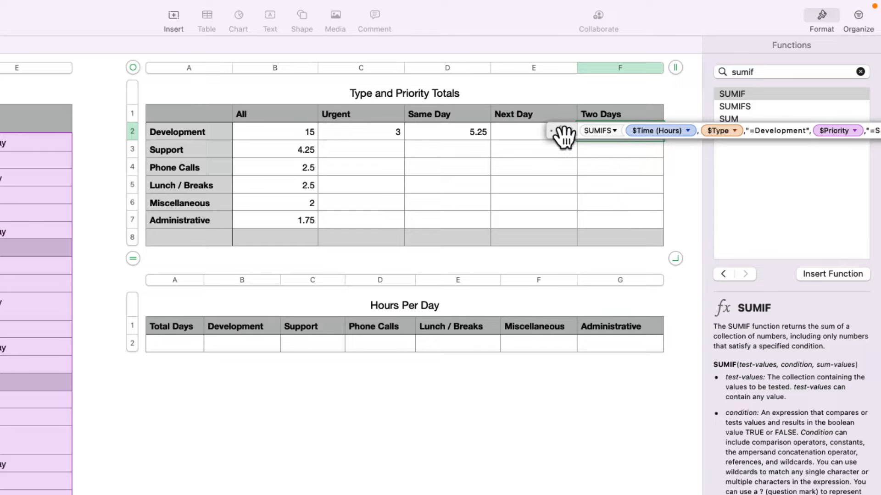
drag(560, 132, 443, 170)
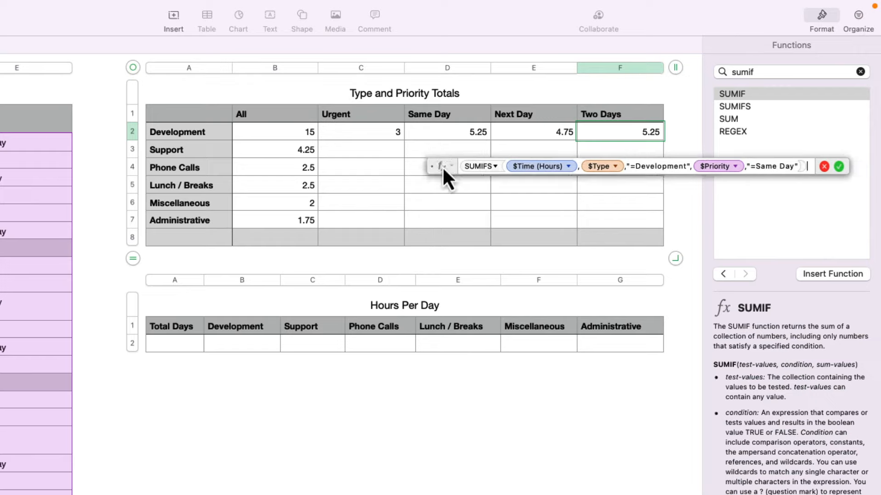
double_click(769, 166)
text(Two Day)
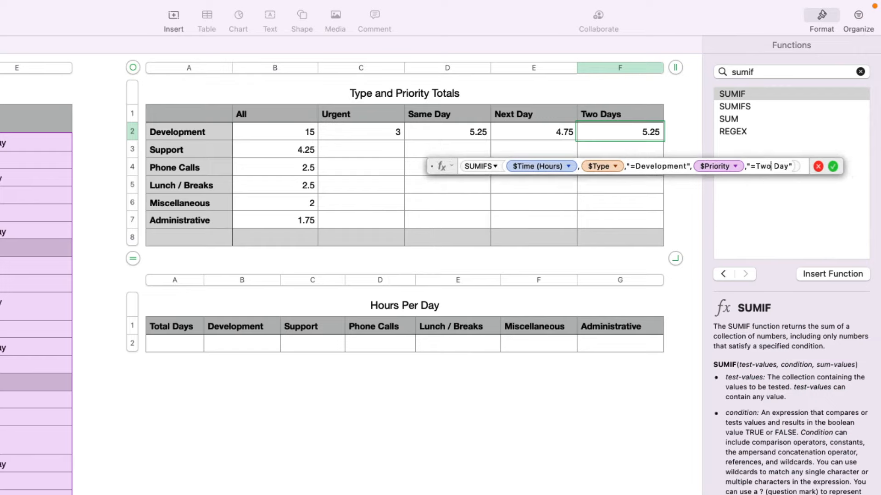
text(s)
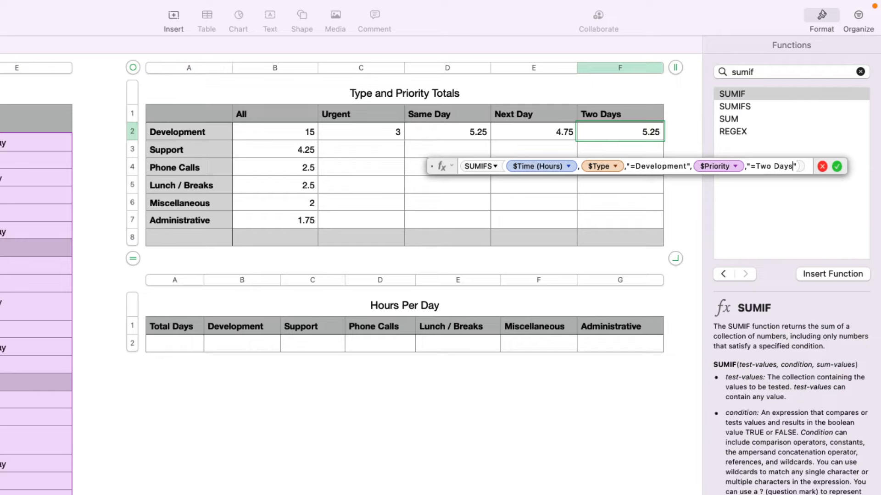
key(Return)
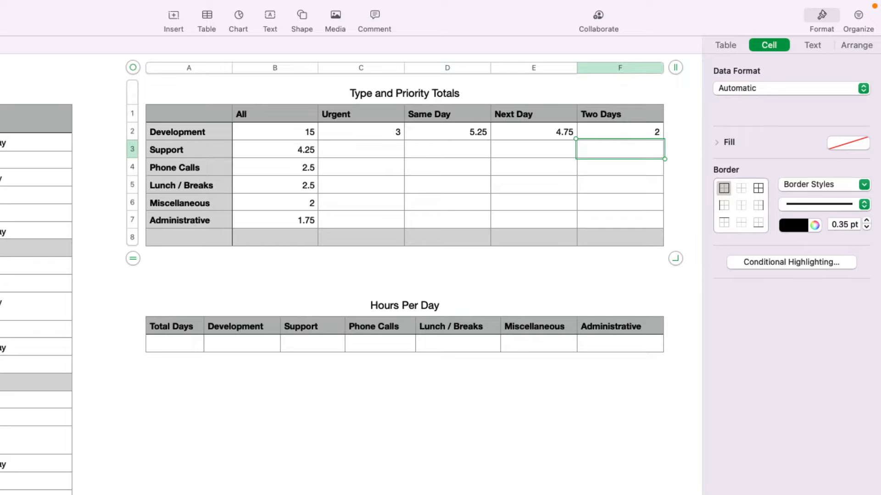
- Copy the Development row's four formulas from Urgent to Two Days into the same columns of the Support row
click(392, 137)
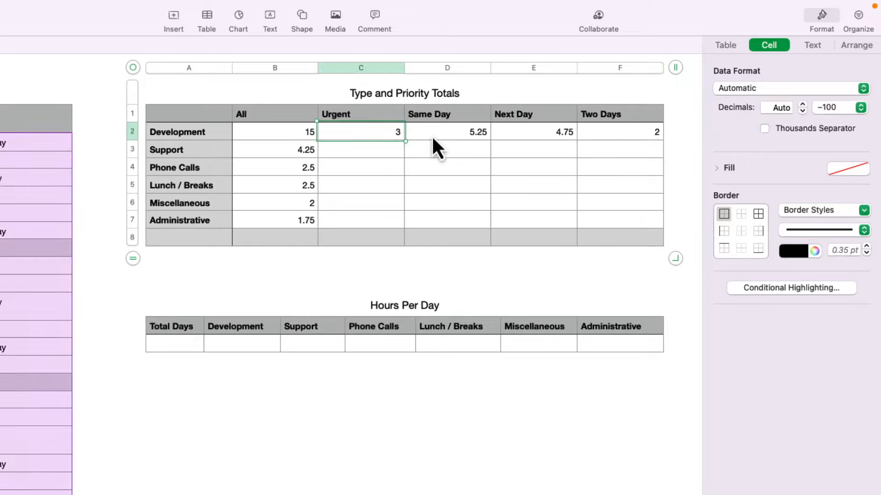
shift+click(651, 134)
key(super+c)
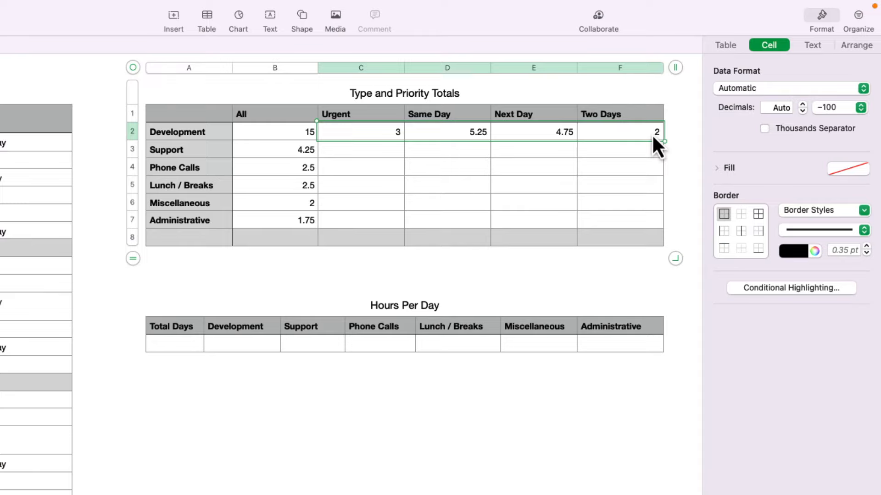
click(367, 158)
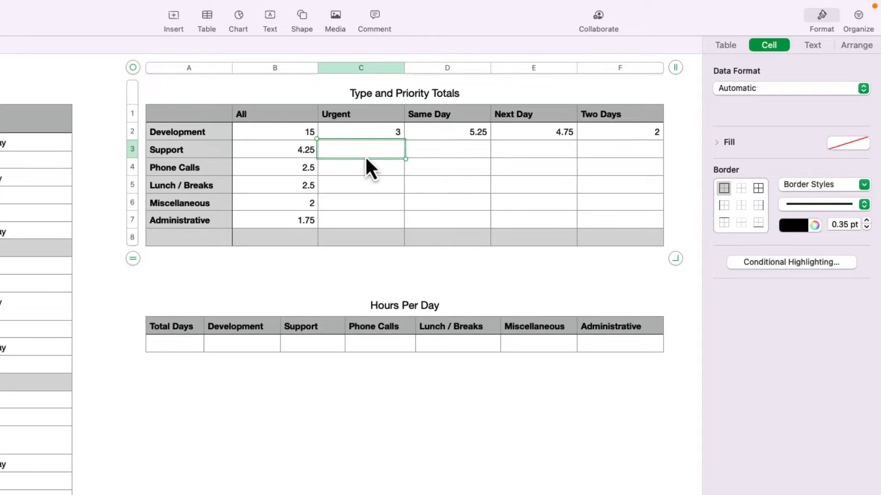
shift+click(617, 152)
key(super+v)
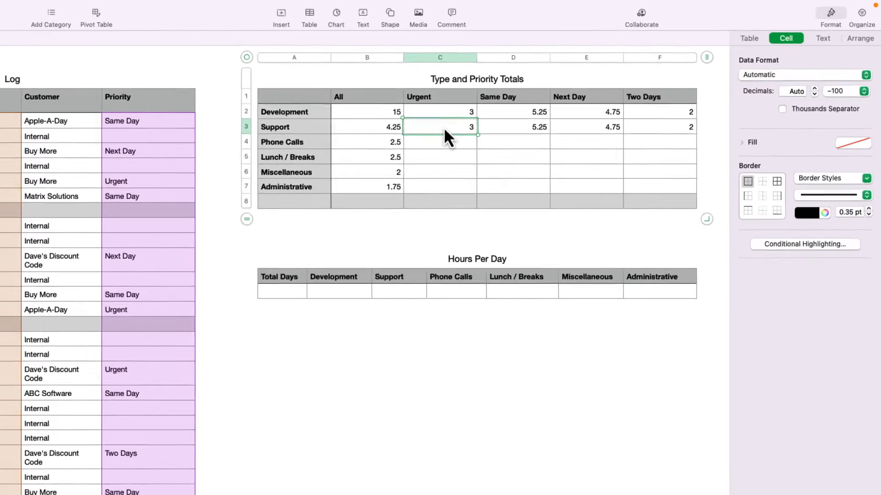
- Change the type condition in the Support row's Urgent and Same Day formulas to "=Support"
double_click(367, 150)
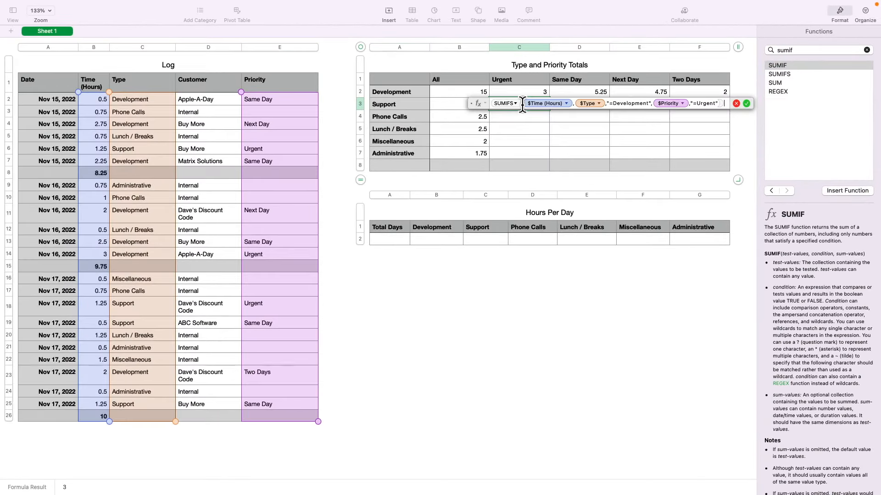
double_click(632, 103)
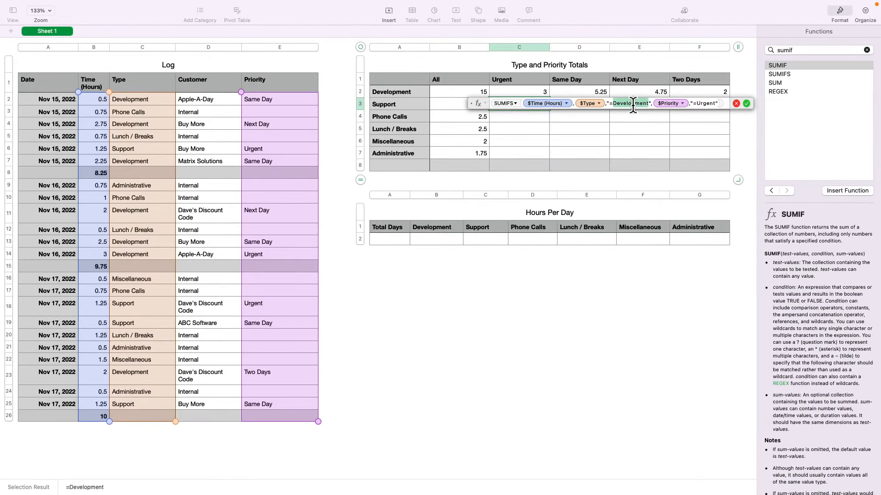
text(Support)
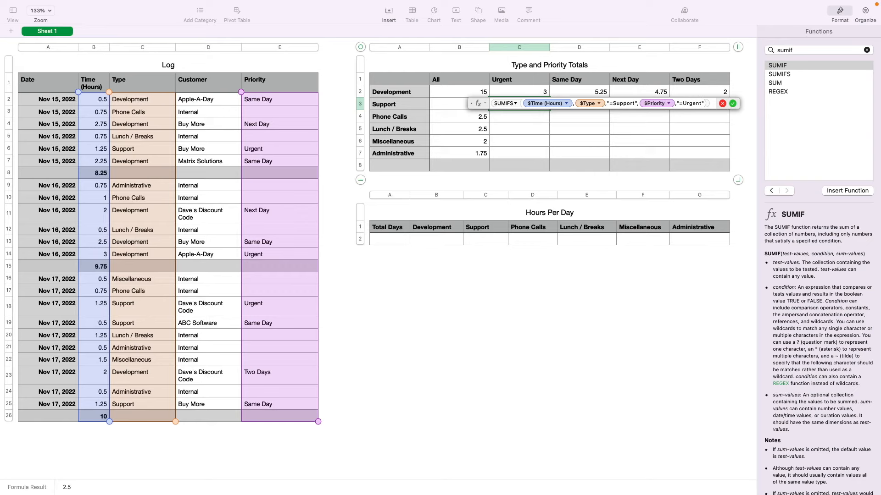
key(Return)
double_click(583, 105)
double_click(688, 104)
text(Support)
key(Return)
- Change the type condition in the Support row's Next Day and Two Days formulas to "=Support"
double_click(642, 104)
double_click(748, 105)
text(Support)
key(Return)
double_click(704, 104)
double_click(802, 105)
text(Support)
key(Return)
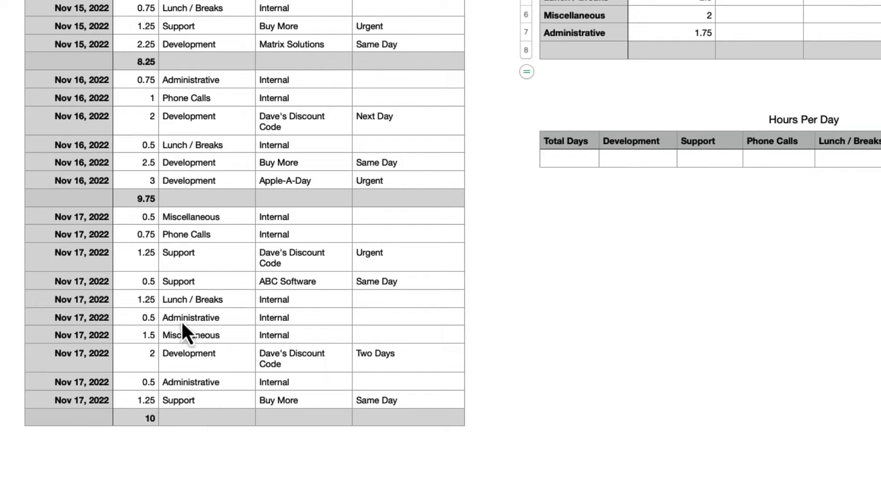
- Set the type of row 21 in the Log table to Support and its priority to Two Days
click(208, 320)
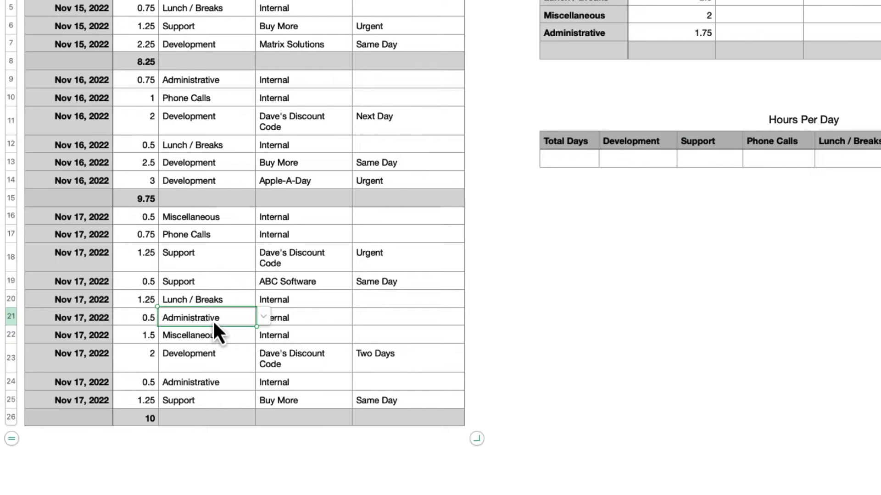
click(263, 317)
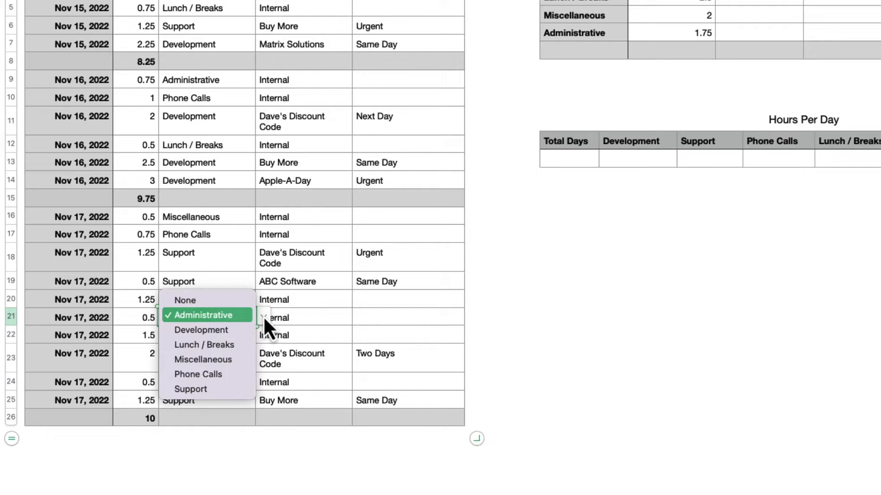
click(223, 390)
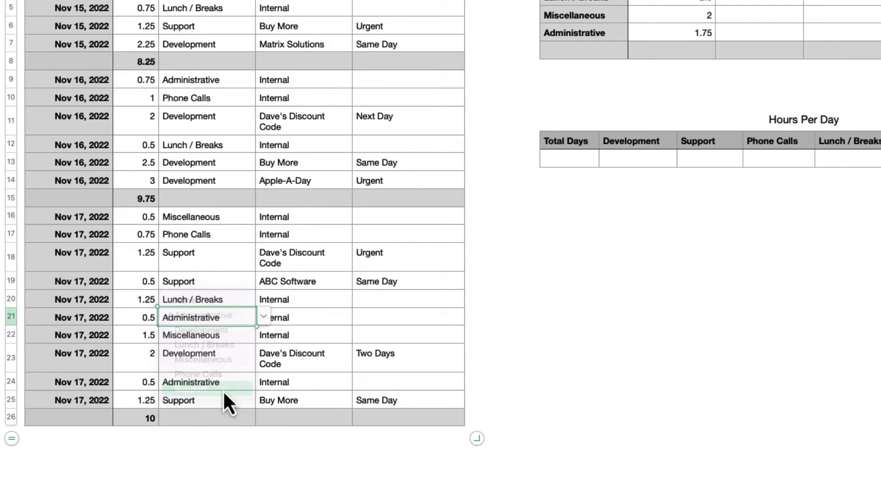
click(385, 318)
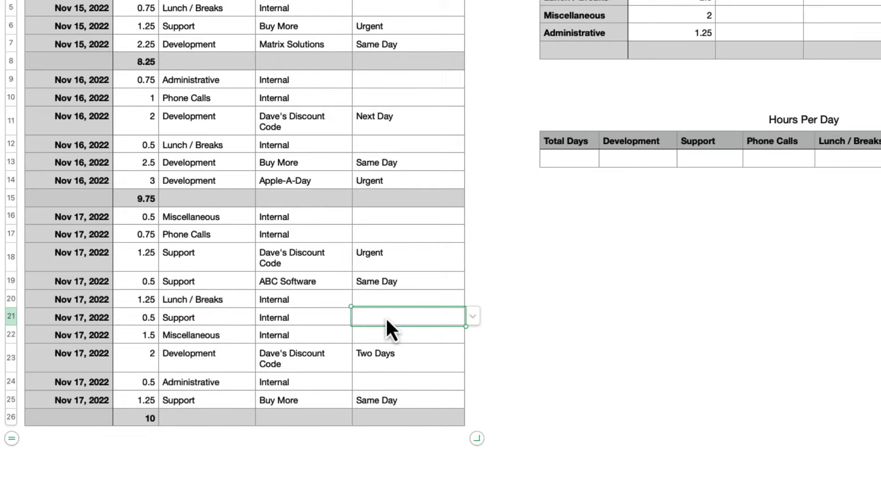
click(472, 317)
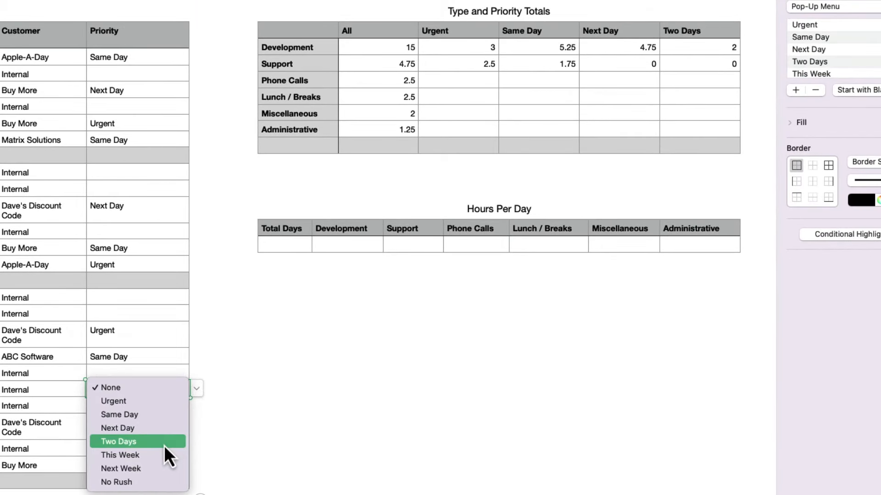
click(164, 443)
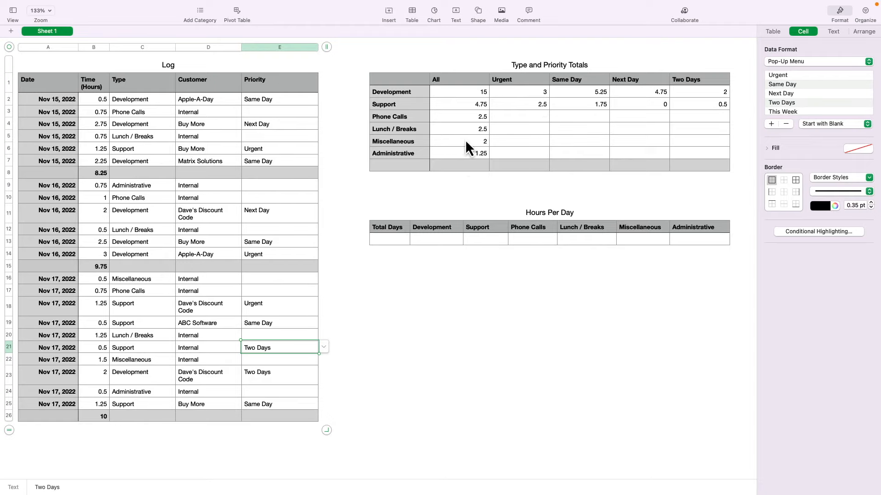
- Add a SUM of the All column, from Development to Administrative, in the footer row of Type and Priority Totals
click(465, 92)
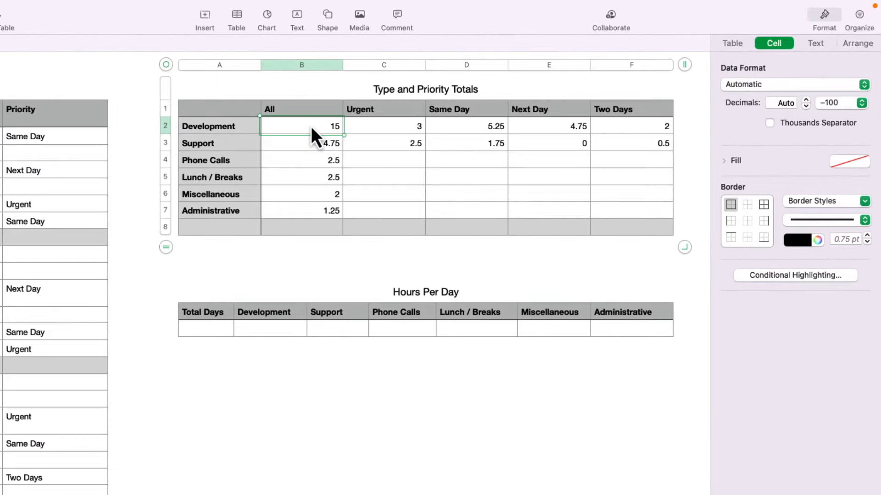
shift+click(313, 213)
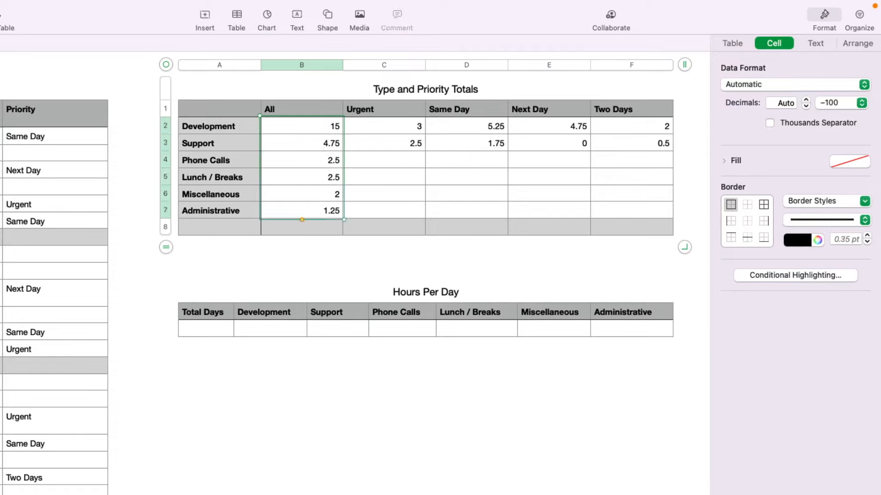
drag(119, 491, 310, 230)
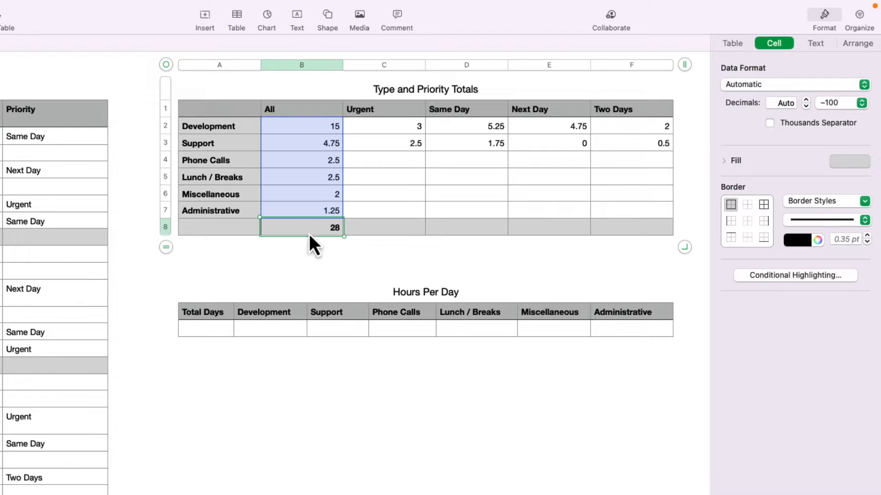
- Copy the All column's SUM formula into the footer cells of Urgent, Same Day, Next Day and Two Days
click(389, 228)
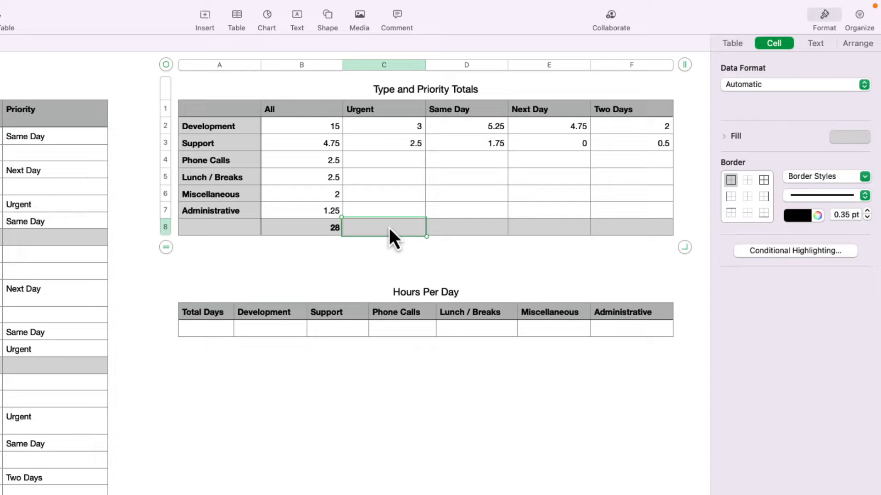
text(5.5)
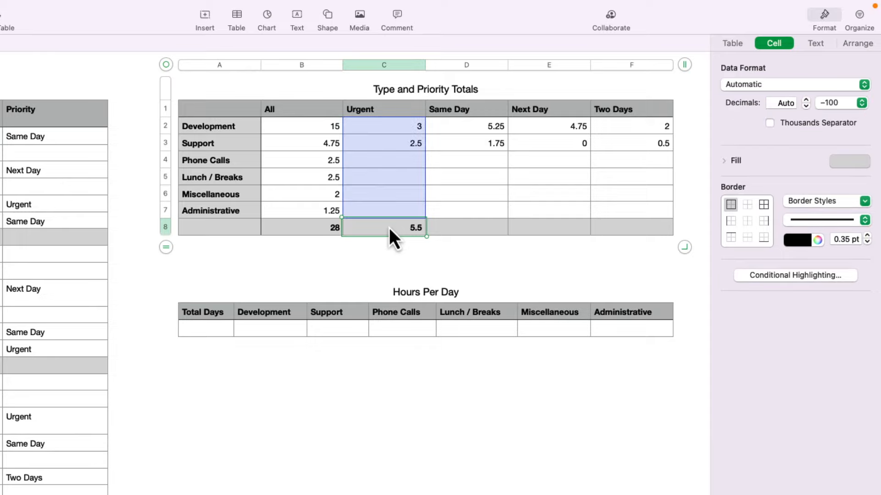
click(461, 229)
key(super+v)
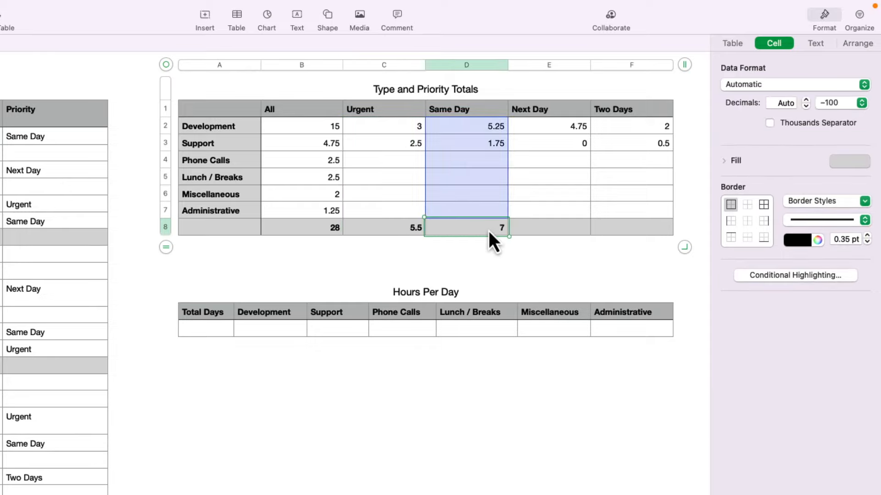
click(551, 225)
key(super+v)
click(637, 227)
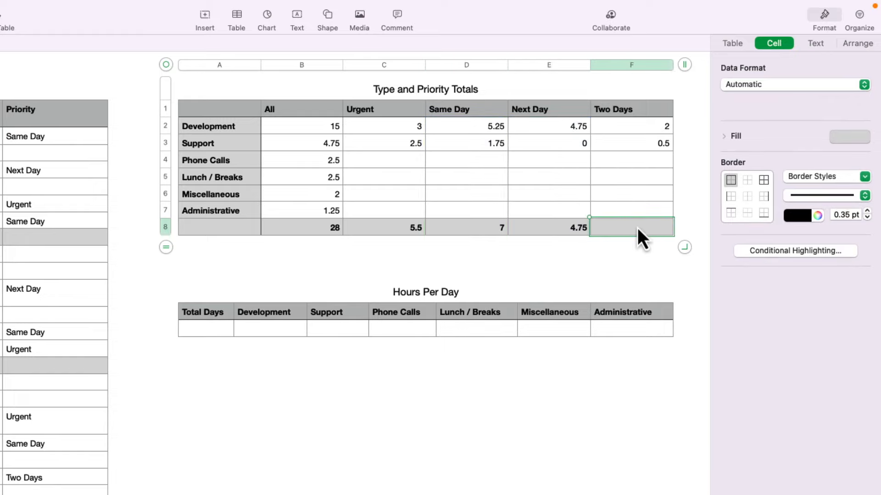
key(super+v)
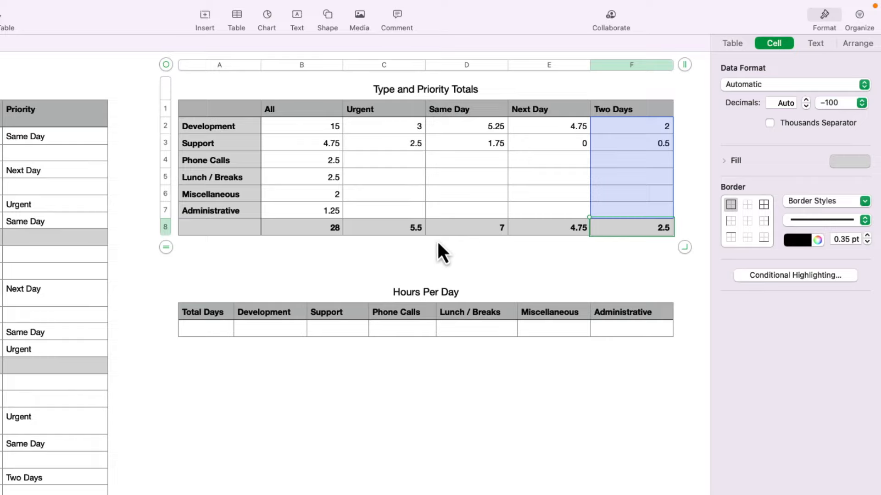
- Check which cells each priority column's footer formula sums
click(400, 227)
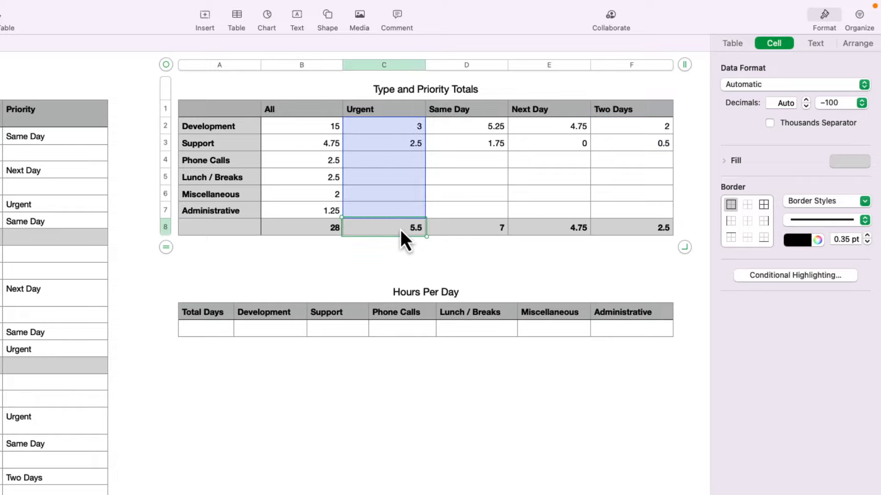
click(478, 230)
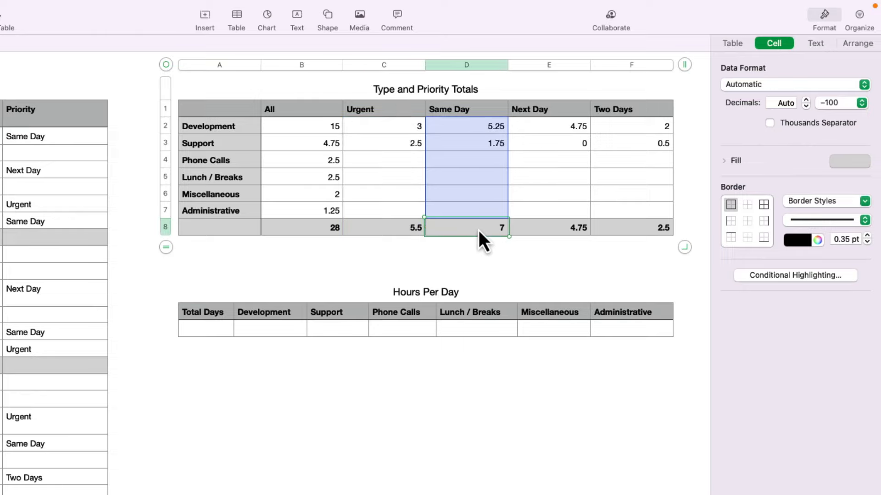
click(551, 232)
click(635, 230)
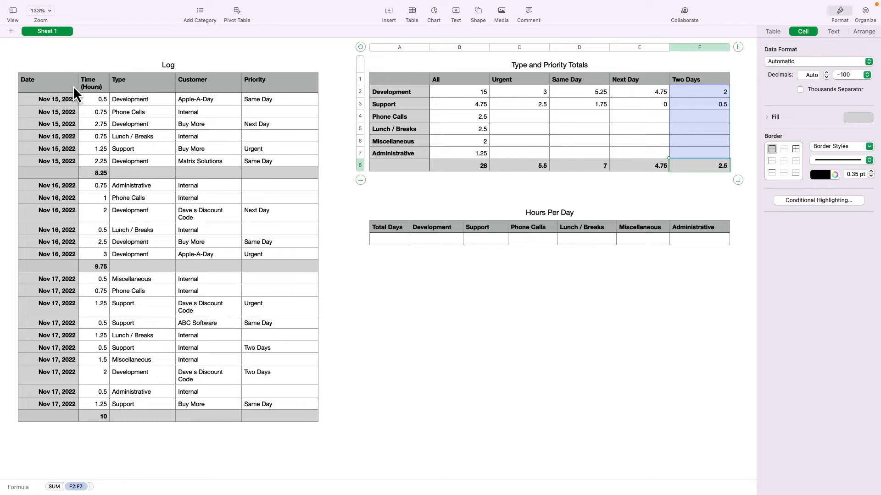
- Count the blank cells of the Log table's Date column with COUNTBLANK in the Total Days cell of Hours Per Day
click(66, 97)
click(46, 48)
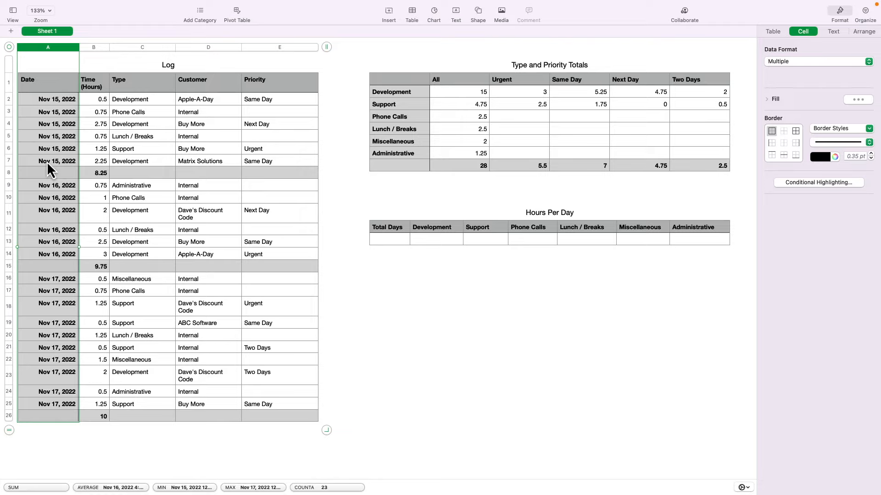
click(392, 238)
key(equal)
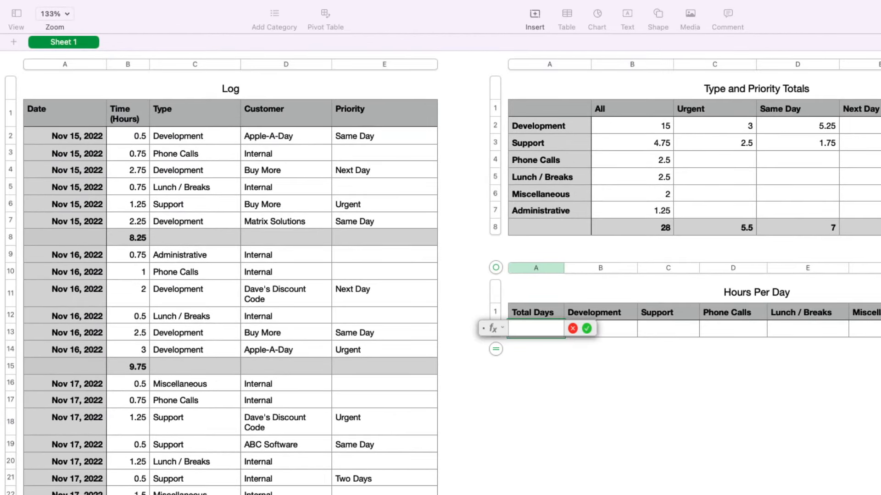
text(count)
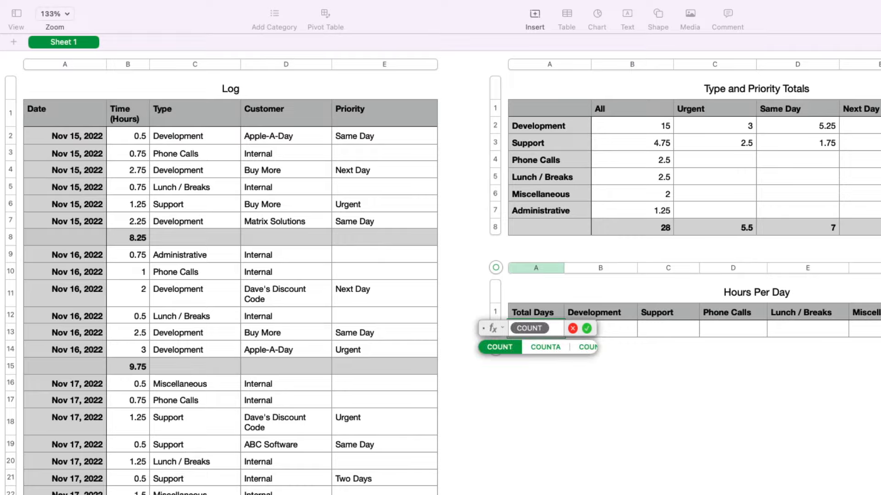
text(blank)
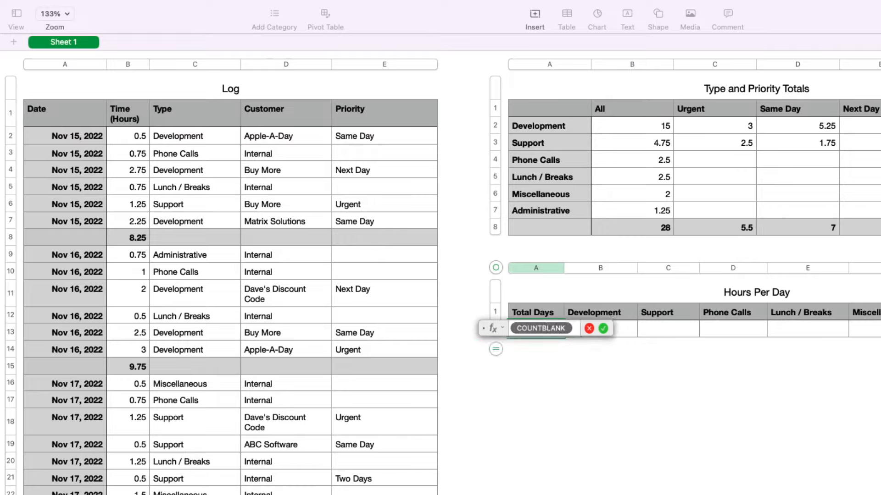
key(Return)
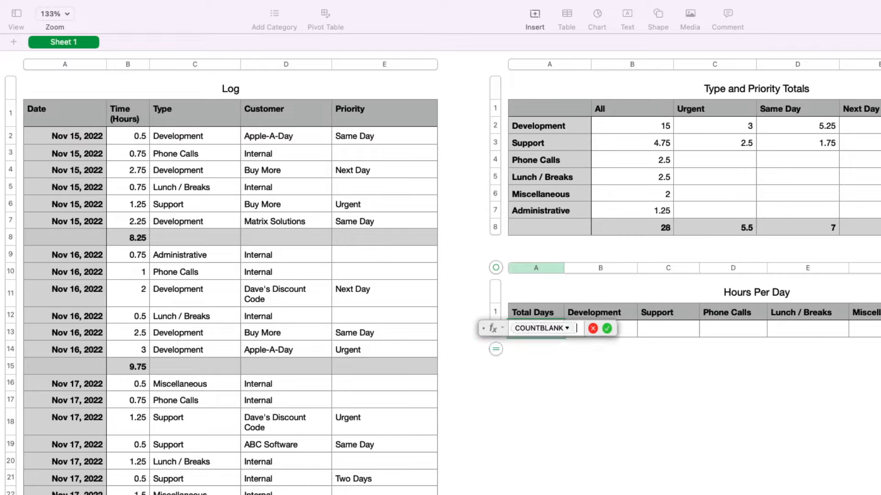
click(66, 65)
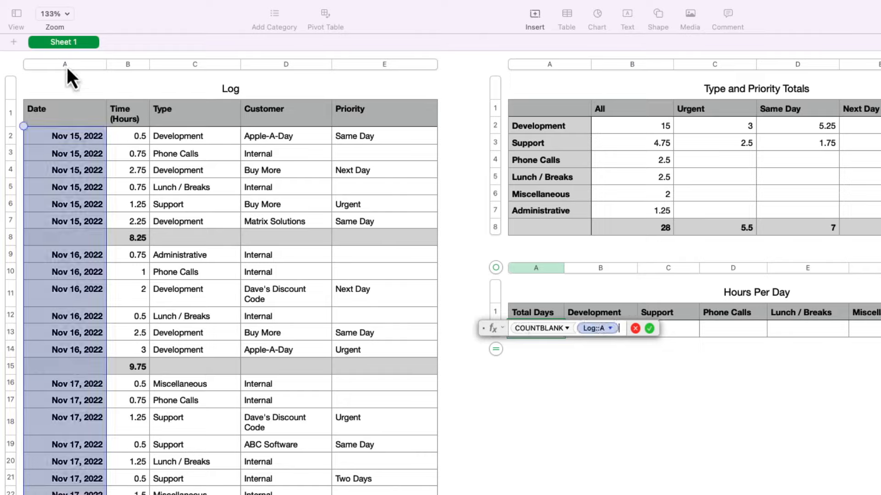
key(Return)
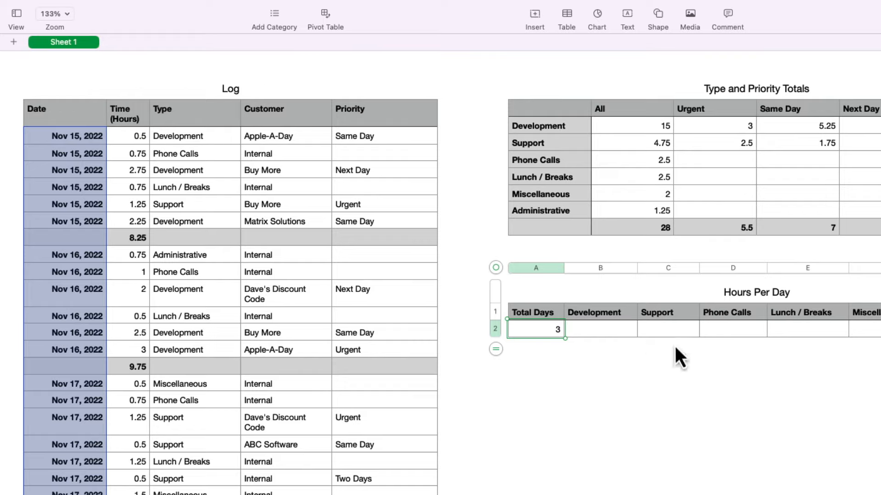
- Enter a formula in the Development cell of Hours Per Day that divides All Development by the total days in A2
click(605, 330)
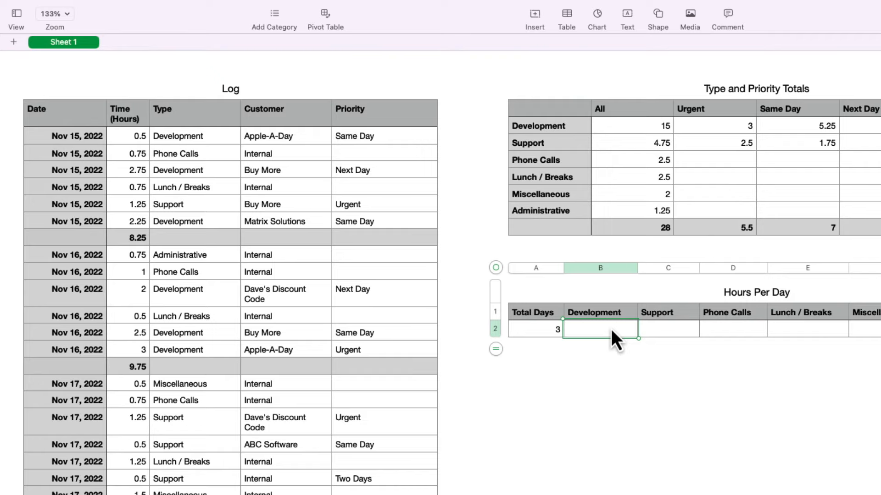
key(=)
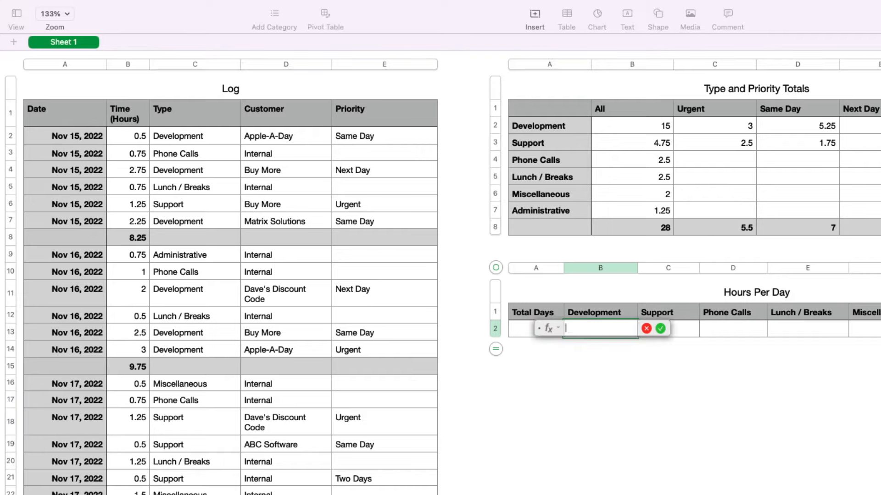
click(643, 126)
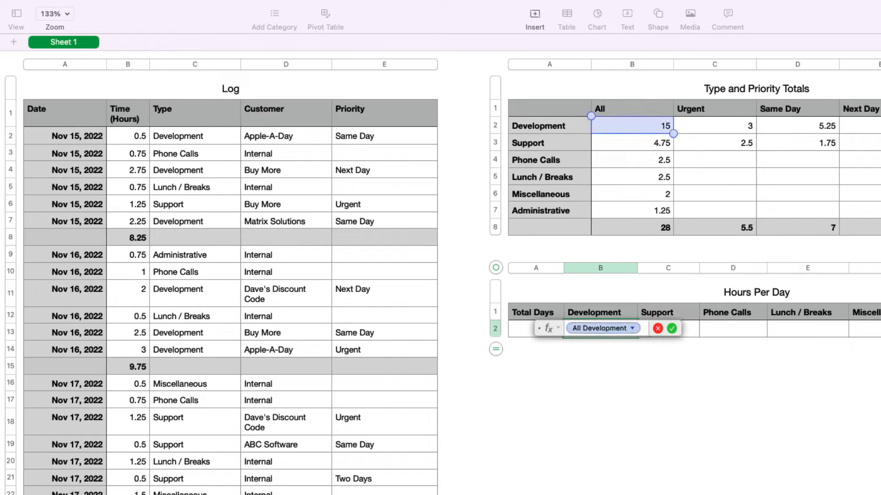
text(+)
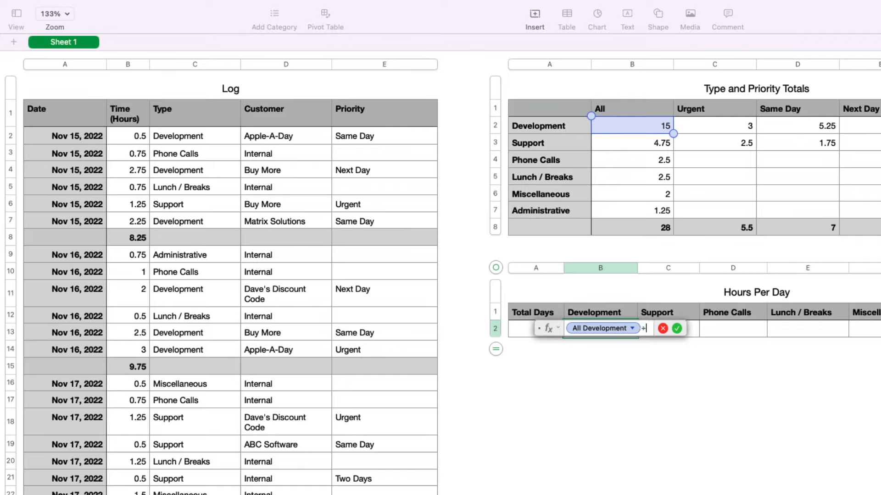
click(519, 332)
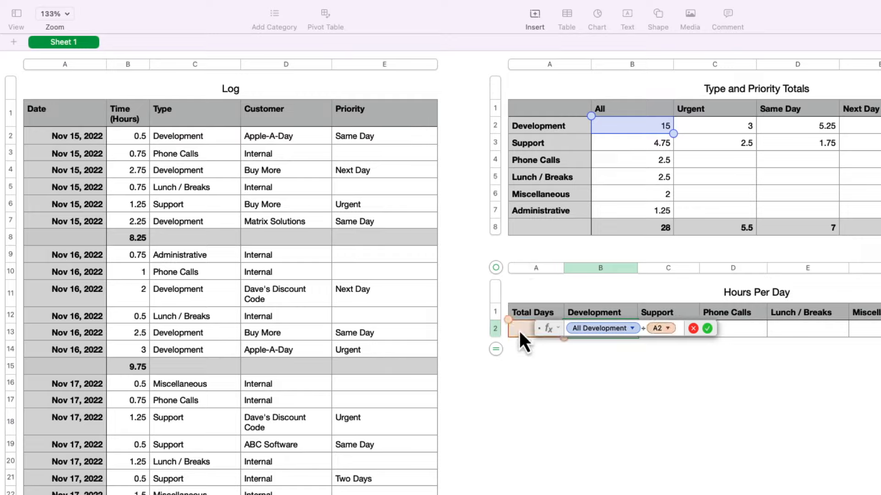
key(Return)
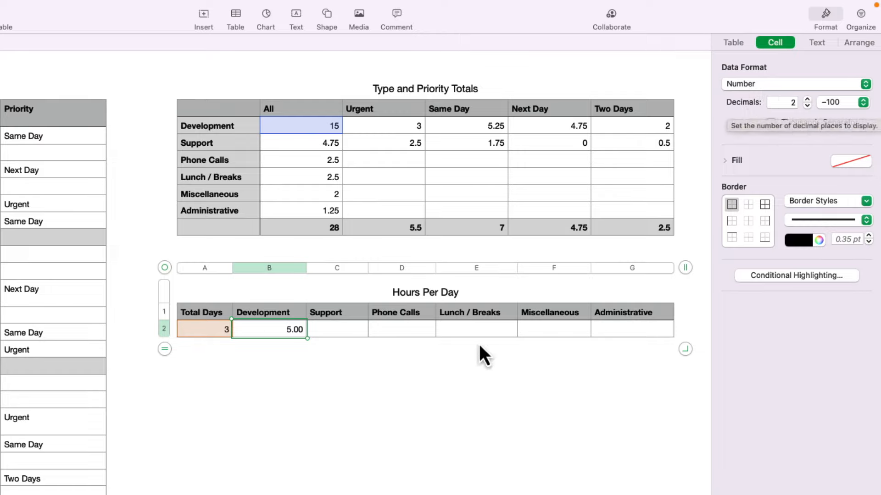
- Try copying the Development formula of Hours Per Day into the Support cell, and clear the pasted formula
click(334, 376)
click(285, 329)
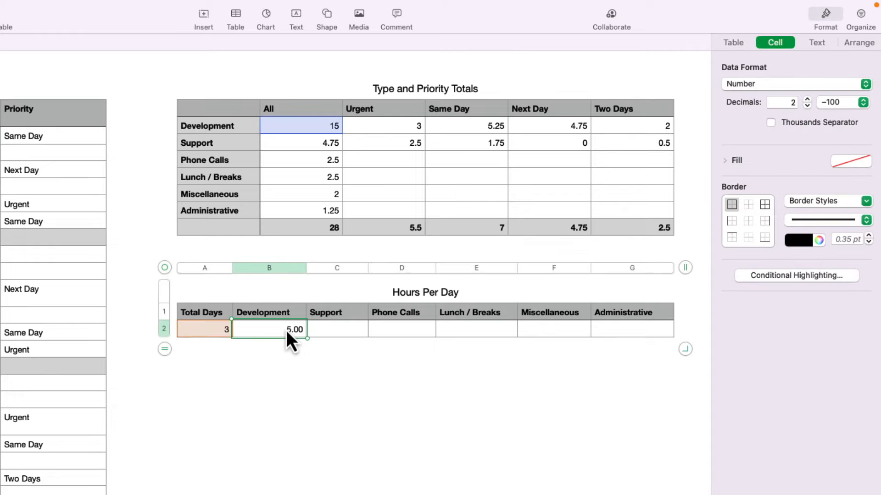
click(334, 331)
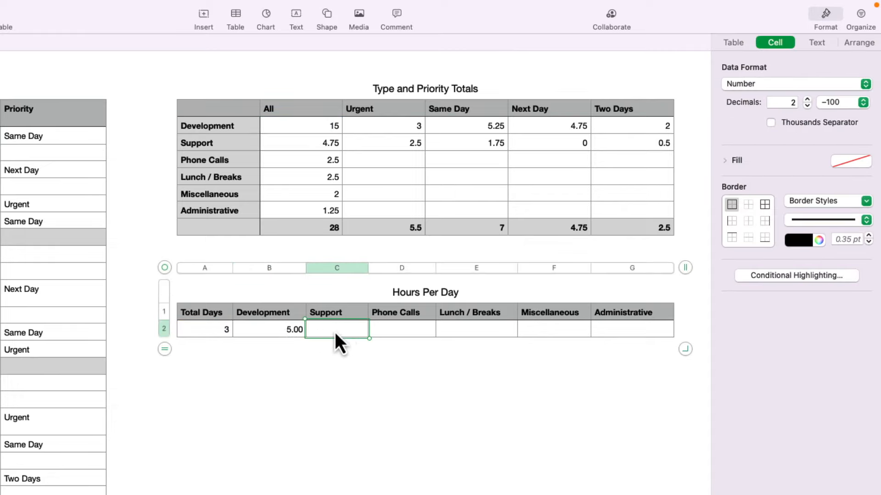
text(0.60)
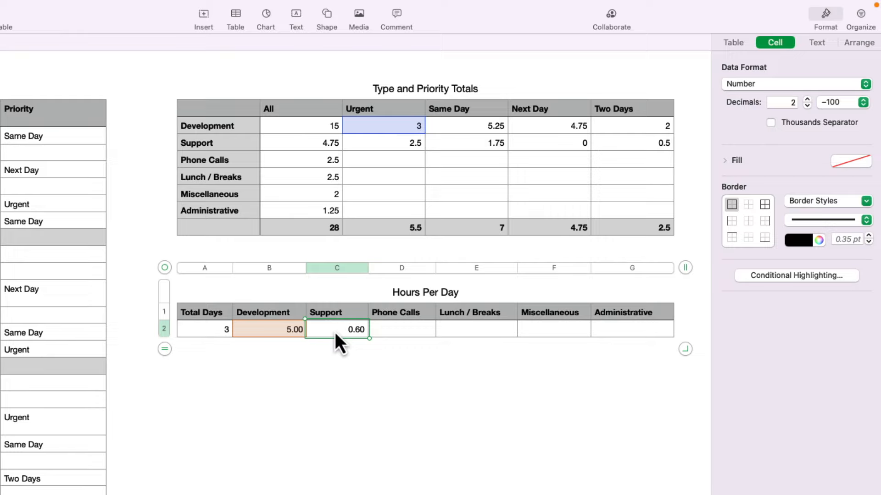
key(BackSpace)
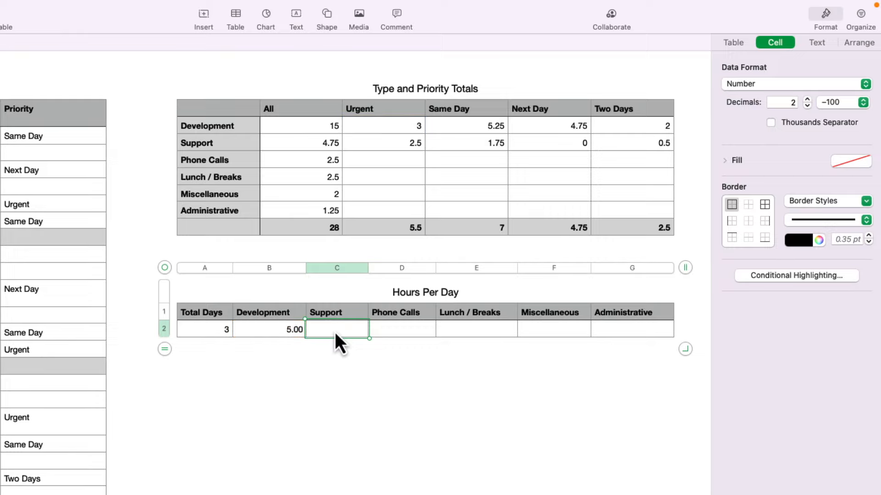
- Preserve the column of both the All Development and A2 references in the Development cell's formula of Hours Per Day
click(269, 332)
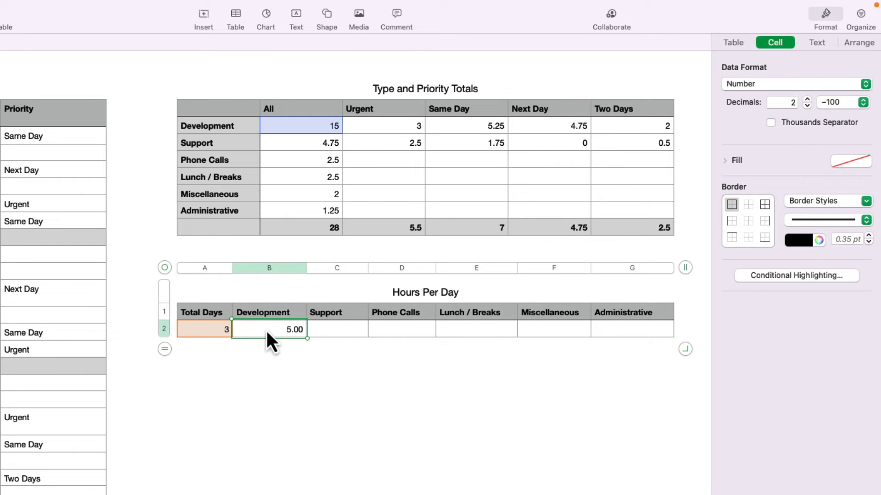
double_click(266, 330)
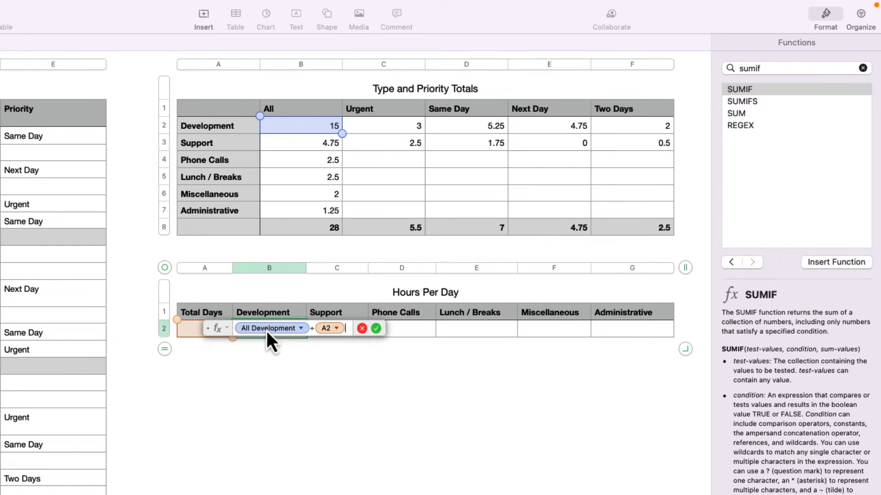
click(301, 329)
click(239, 374)
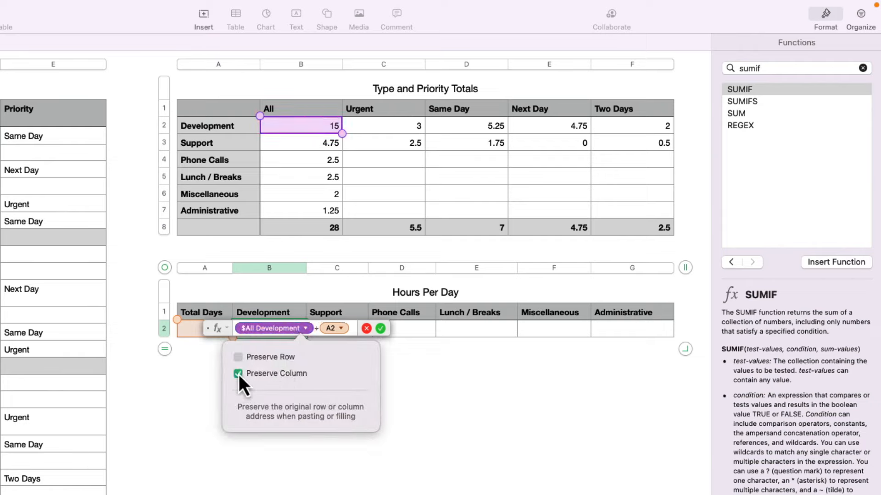
click(386, 331)
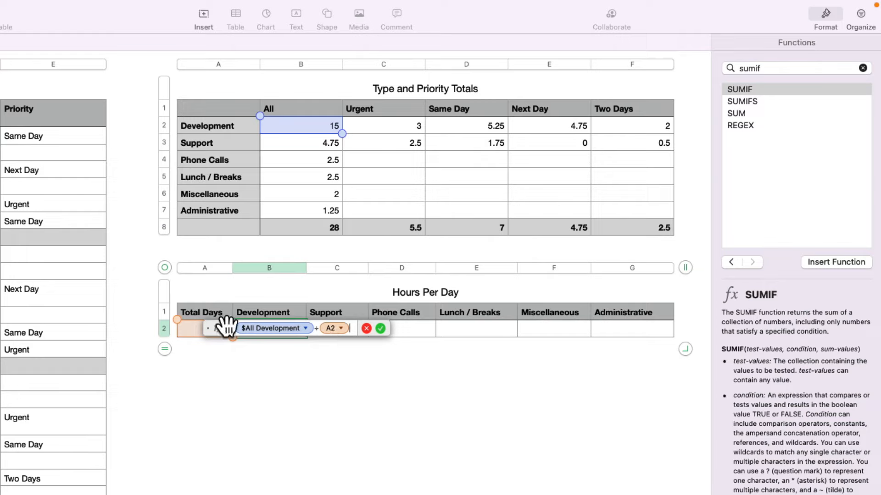
click(342, 329)
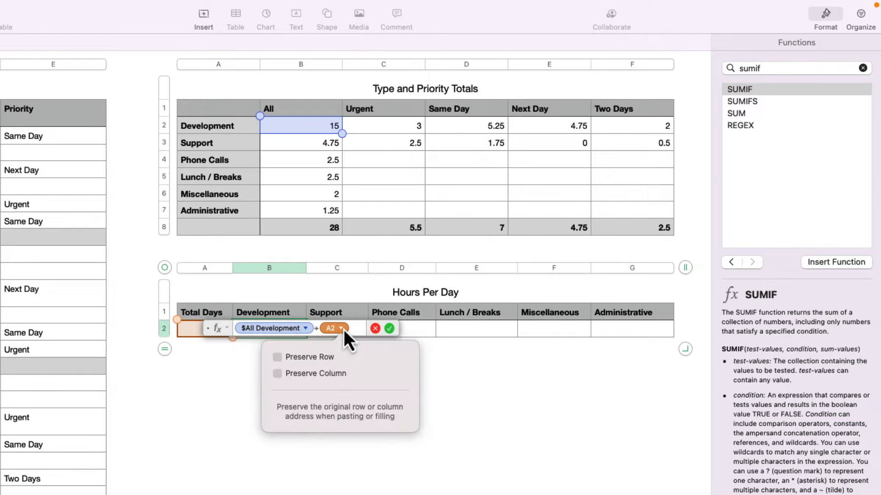
click(277, 374)
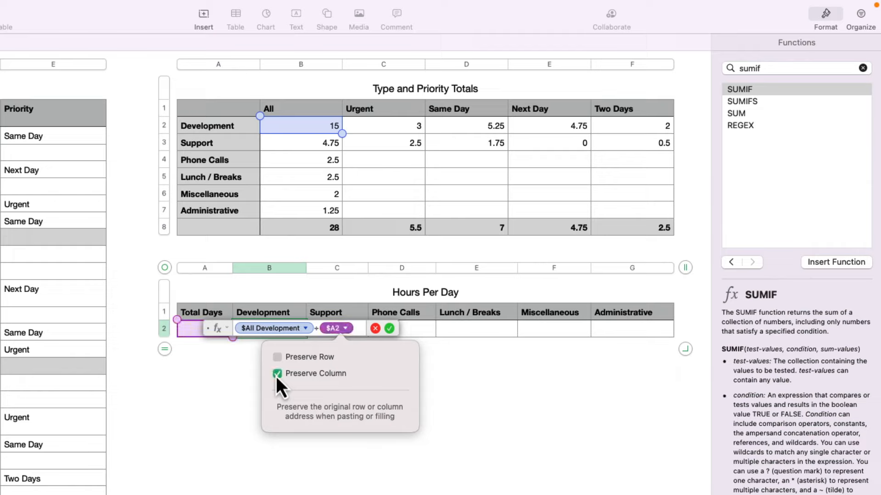
click(390, 329)
click(389, 330)
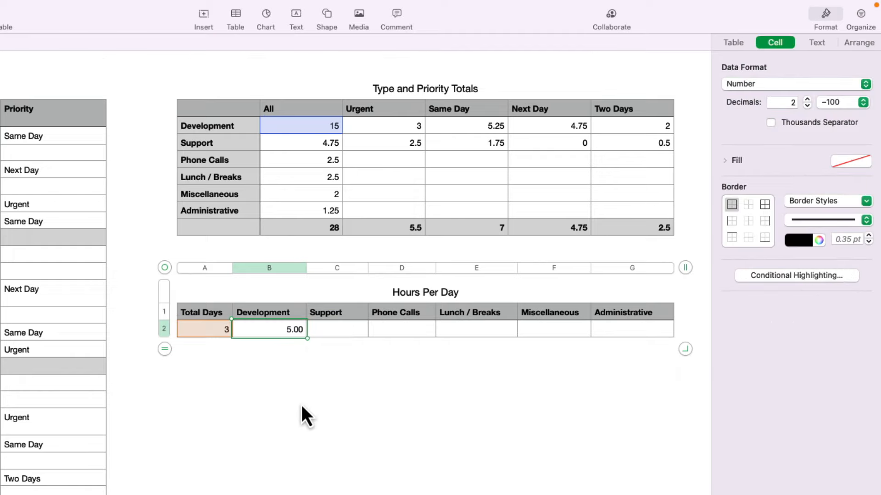
- Copy the Development formula into the Support cell of Hours Per Day and move its All Development reference to All Support
click(345, 329)
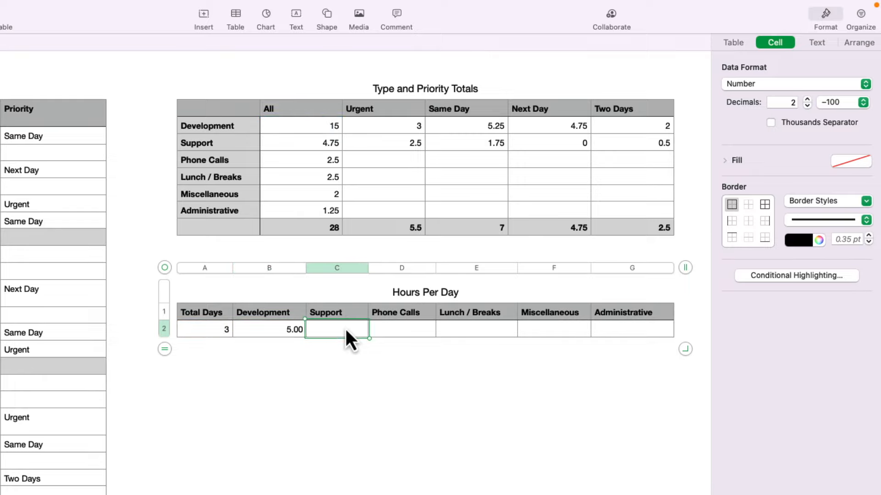
text(5.00)
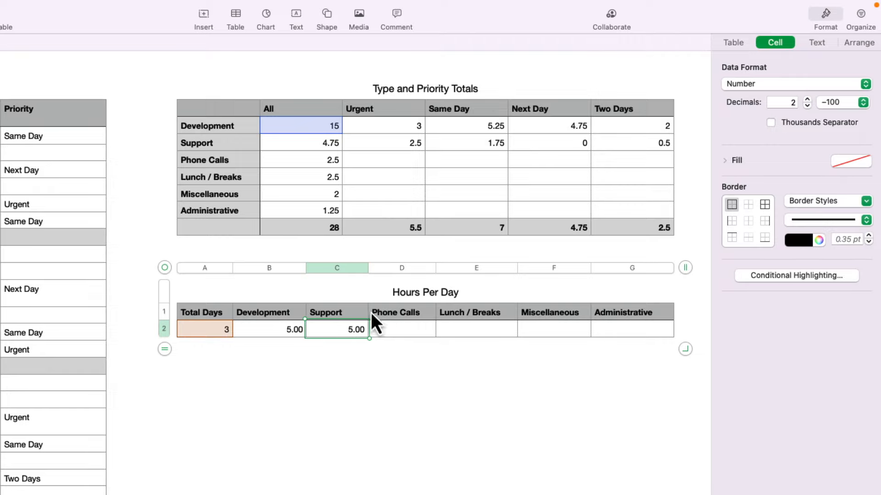
double_click(346, 333)
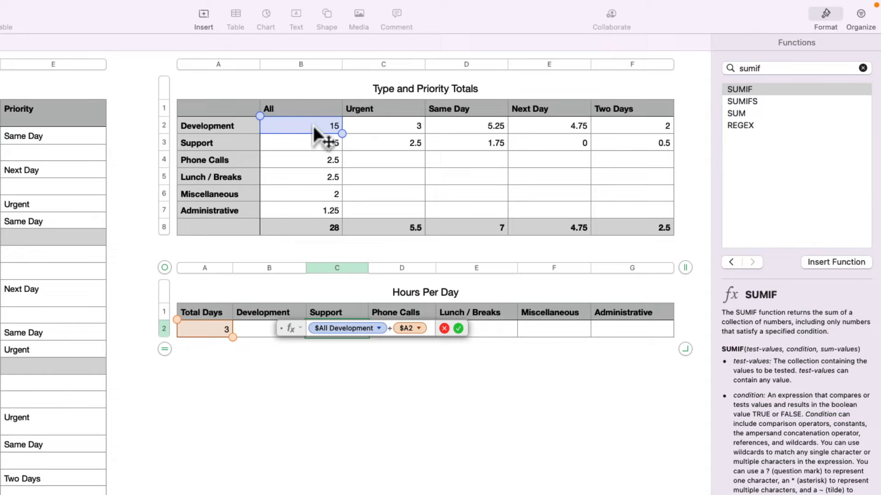
drag(310, 124, 311, 143)
click(442, 328)
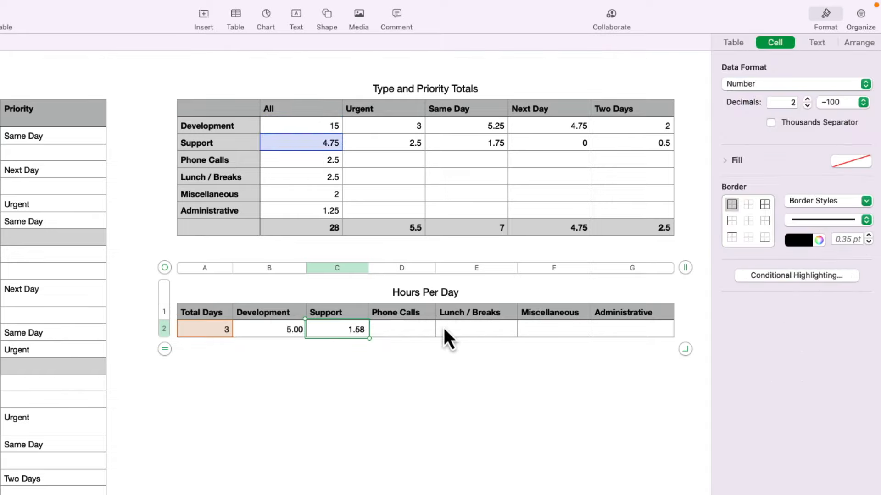
- Copy the Support formula into the Phone Calls cell of Hours Per Day and move its All Support reference to All Phone Calls
click(402, 329)
text(1.58)
double_click(414, 332)
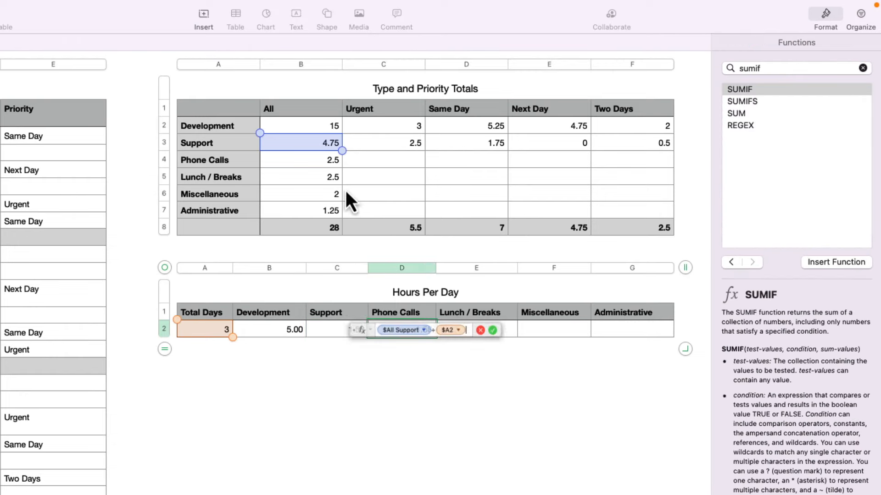
drag(324, 144, 324, 158)
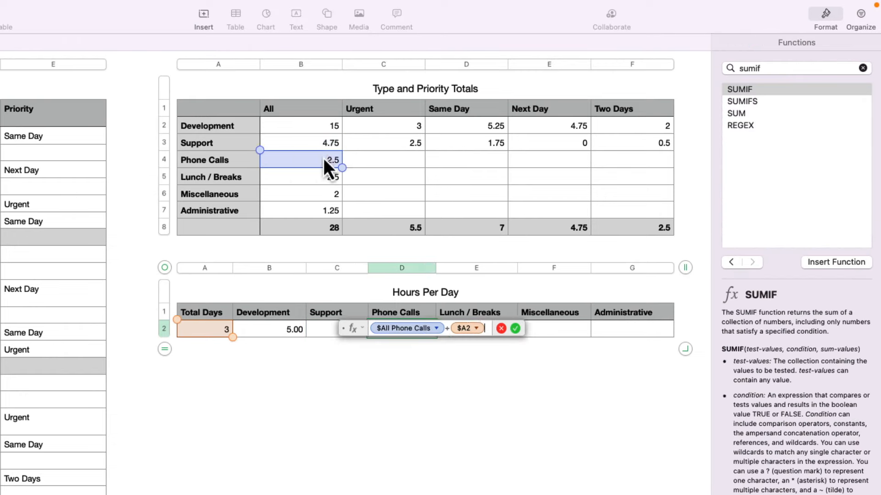
click(515, 329)
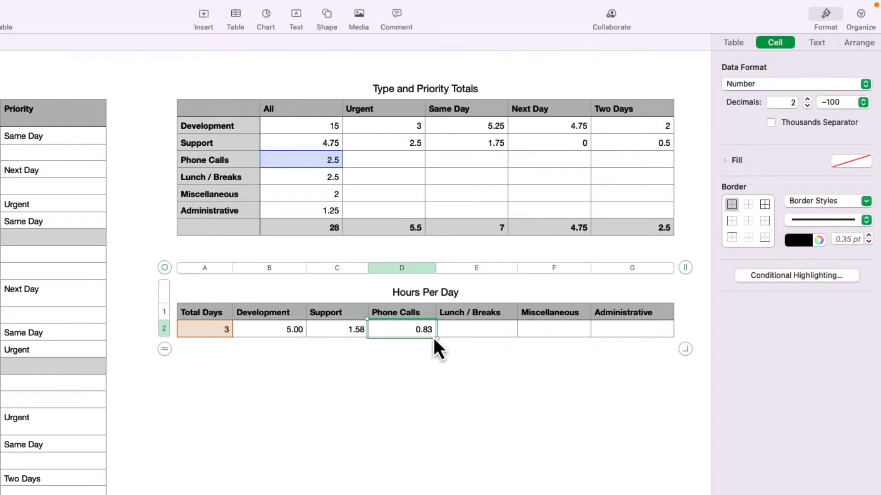
- Copy the Phone Calls formula into the Lunch / Breaks cell of Hours Per Day and move its total reference to All Lunch / Breaks
click(470, 327)
text(0.83)
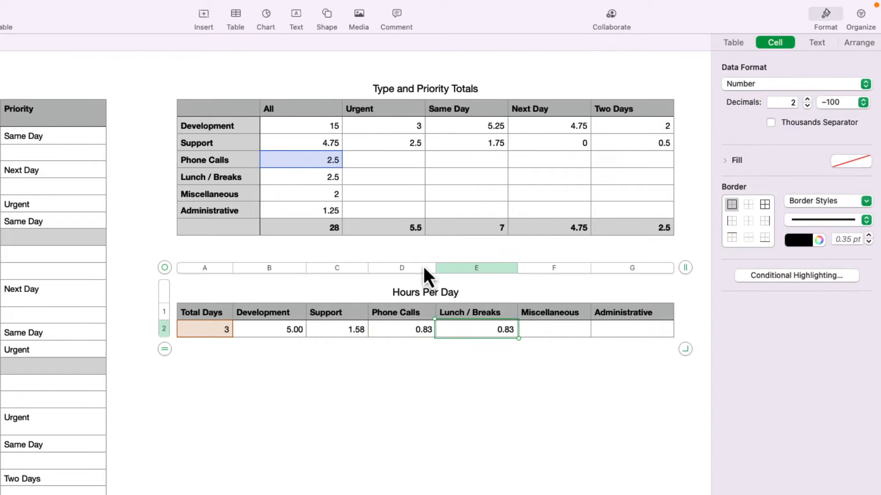
double_click(491, 335)
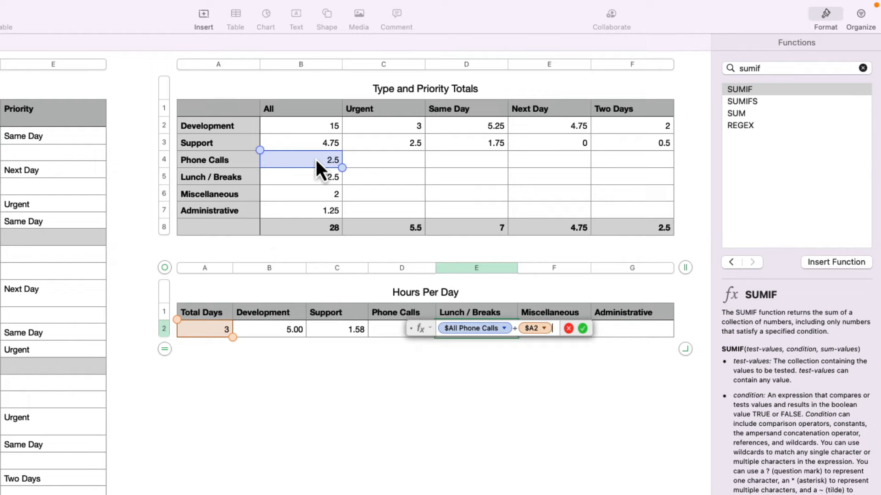
drag(316, 159, 316, 176)
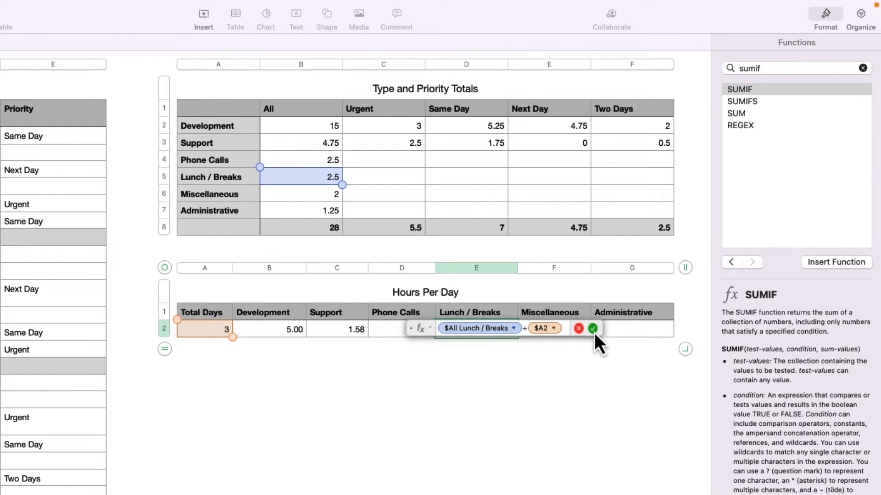
click(593, 330)
- Paste the Phone Calls formula into the Miscellaneous cell of Hours Per Day and move its total reference to All Miscellaneous
click(558, 337)
text(0.83)
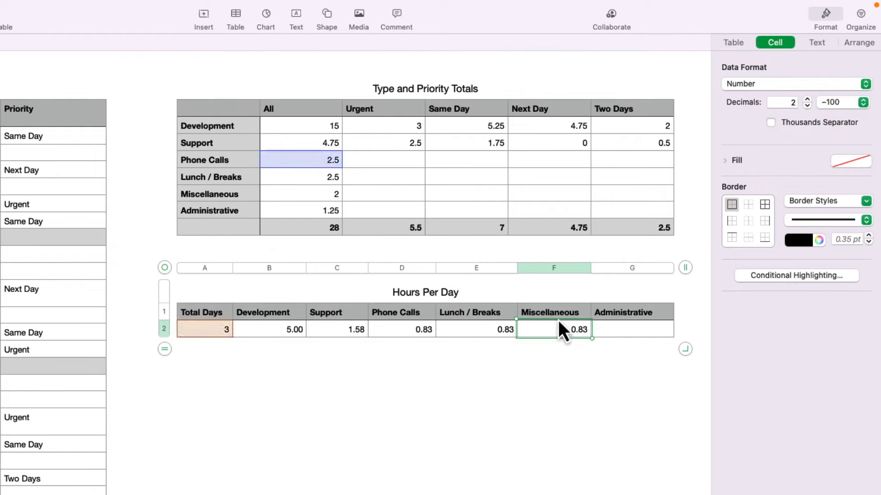
double_click(564, 326)
drag(327, 159, 318, 200)
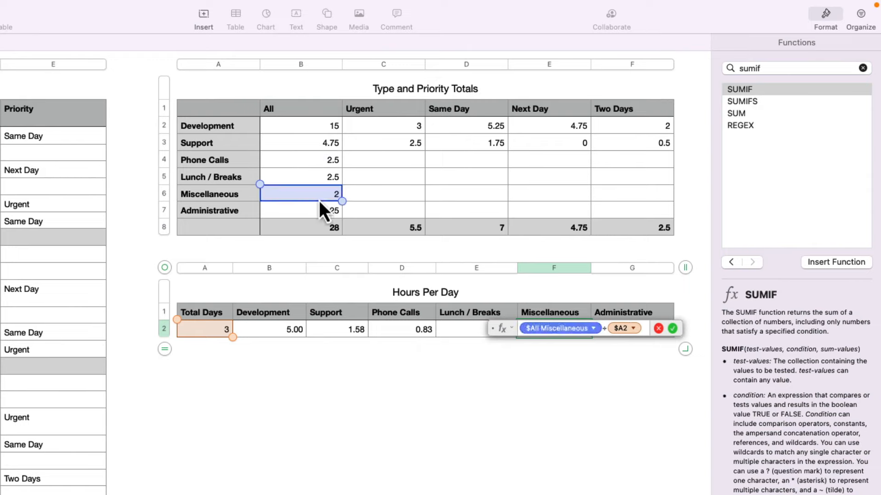
key(Return)
- Paste the Phone Calls formula into the Administrative cell of Hours Per Day and move its total reference to All Administrative
click(623, 329)
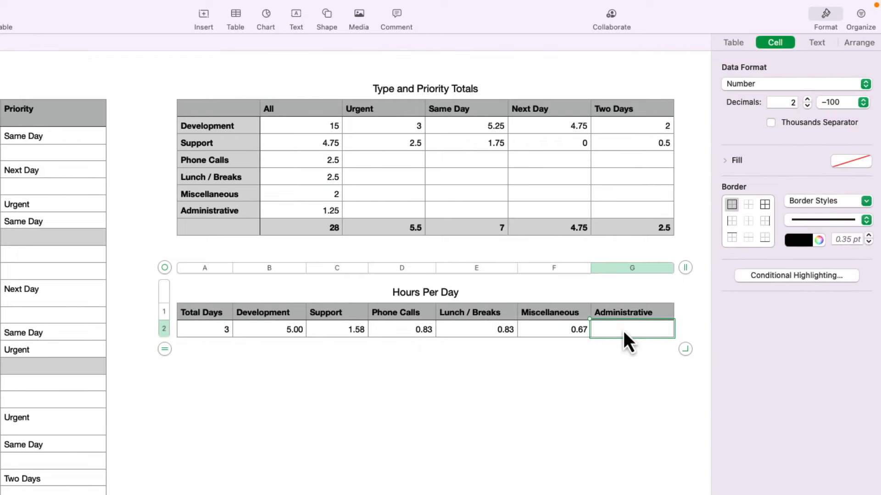
text(0.83)
double_click(634, 334)
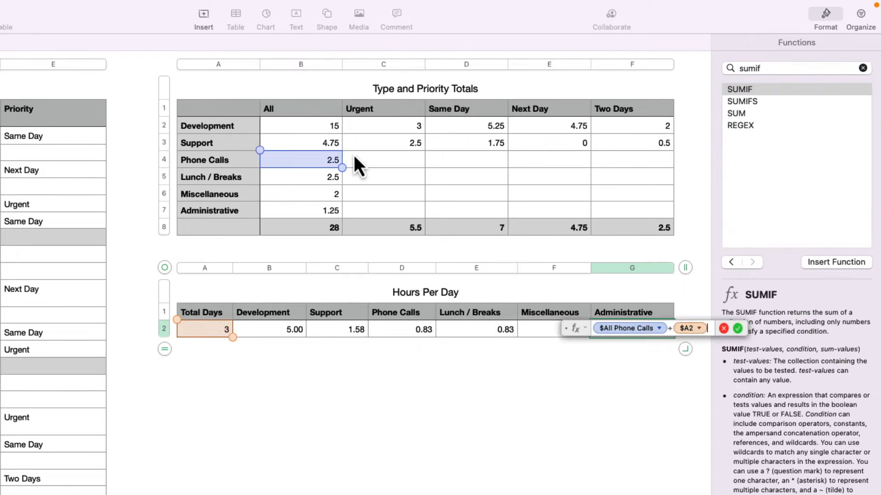
drag(319, 170, 319, 208)
key(Return)
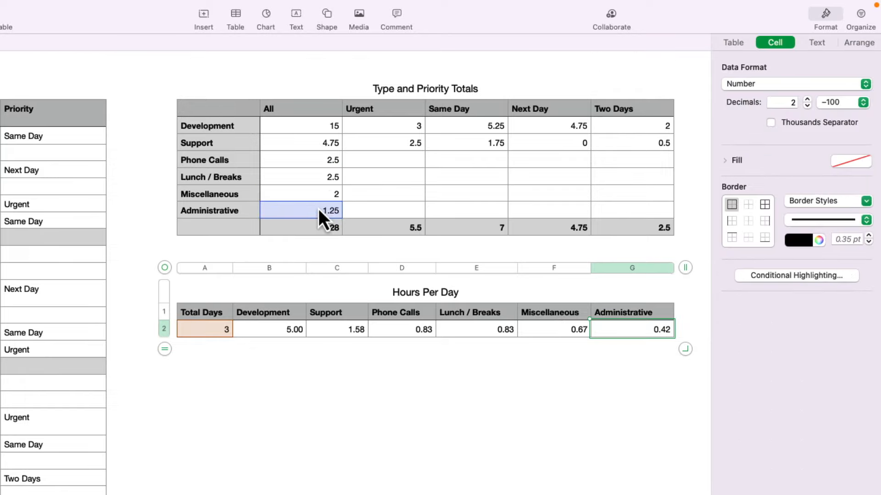
click(287, 386)
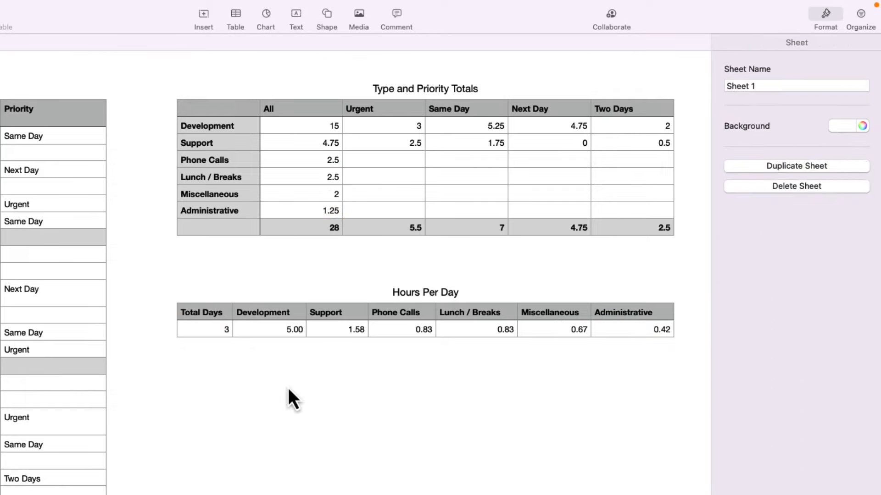